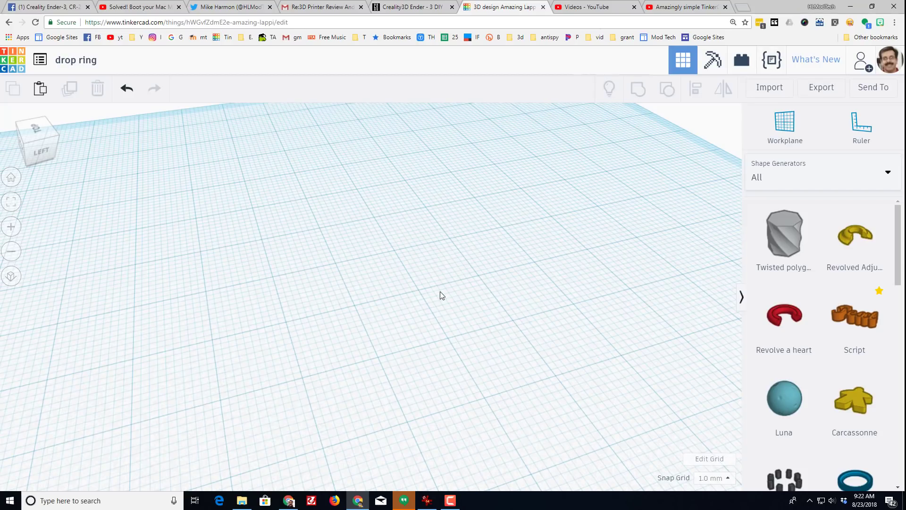
Step: Tilt the workplane view and scroll the Basic Shapes list down to the Tube
{"action": "right_click_drag", "start_coordinate": [412, 273], "coordinate": [85, 70]}
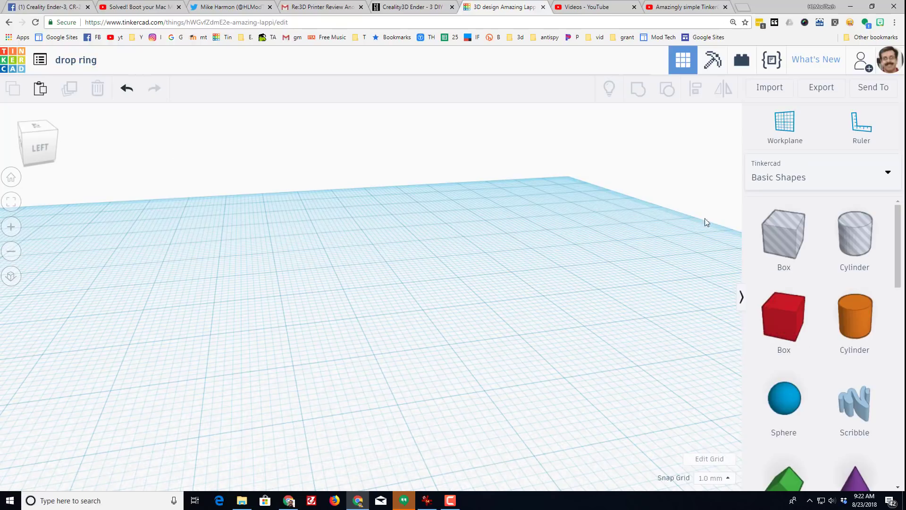
{"action": "scroll", "coordinate": [797, 255], "scroll_direction": "down", "scroll_amount": 8}
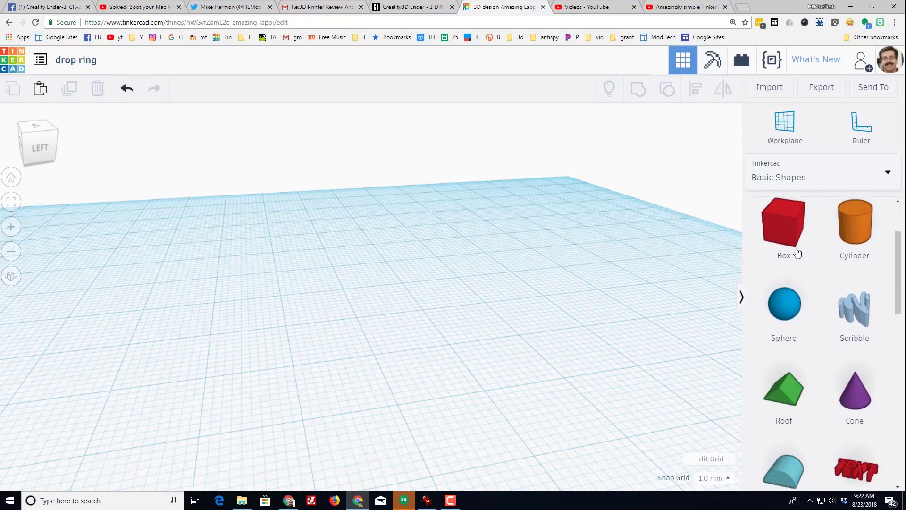
{"action": "scroll", "coordinate": [798, 282], "scroll_direction": "down", "scroll_amount": 4}
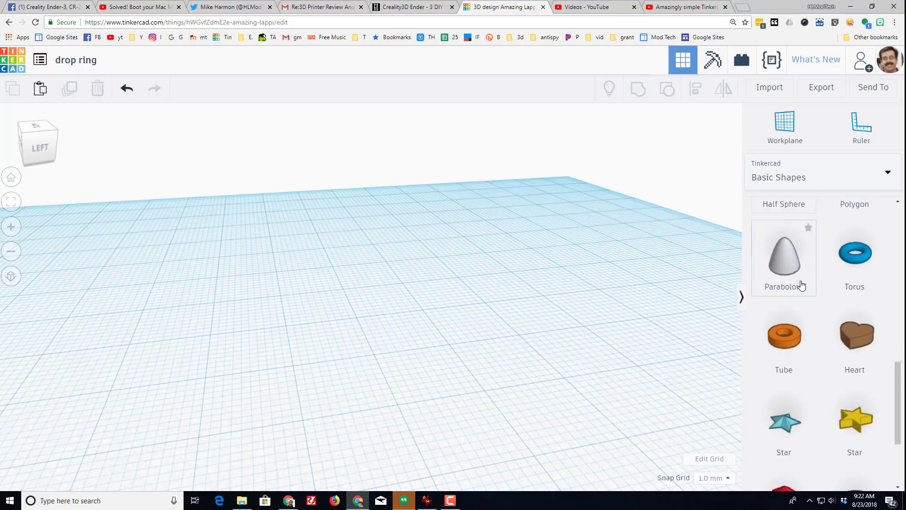
Step: Place a Tube on the workplane with radius 12, wall thickness 2.1 and height 8
{"action": "left_click_drag", "start_coordinate": [780, 336], "coordinate": [384, 346]}
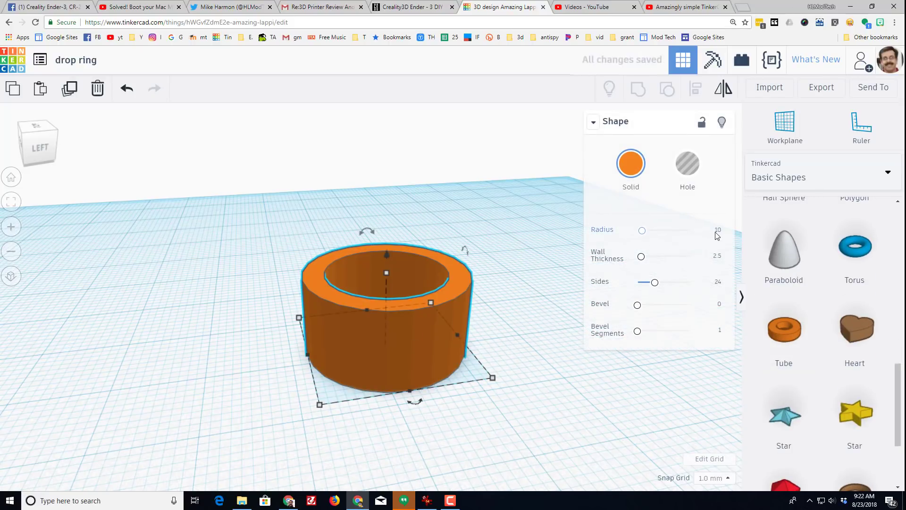
{"action": "type", "text": "12"}
{"action": "key", "text": "Return"}
{"action": "left_click", "coordinate": [717, 257]}
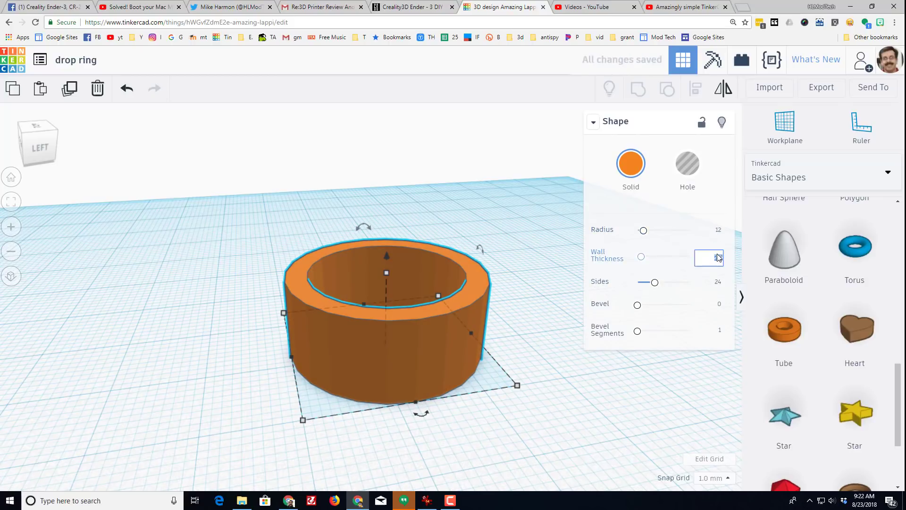
{"action": "key", "text": "BackSpace"}
{"action": "type", "text": "2.1"}
{"action": "key", "text": "Return"}
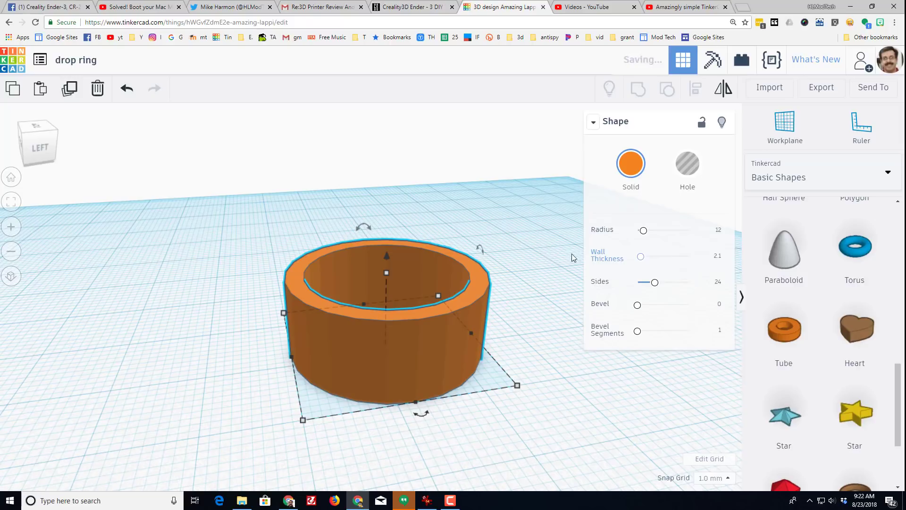
{"action": "left_click", "coordinate": [434, 310]}
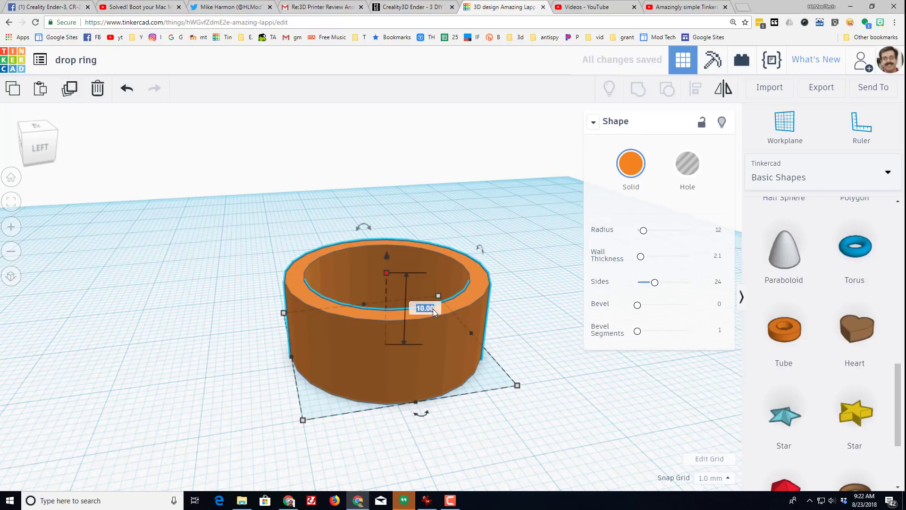
{"action": "type", "text": "8"}
{"action": "key", "text": "Return"}
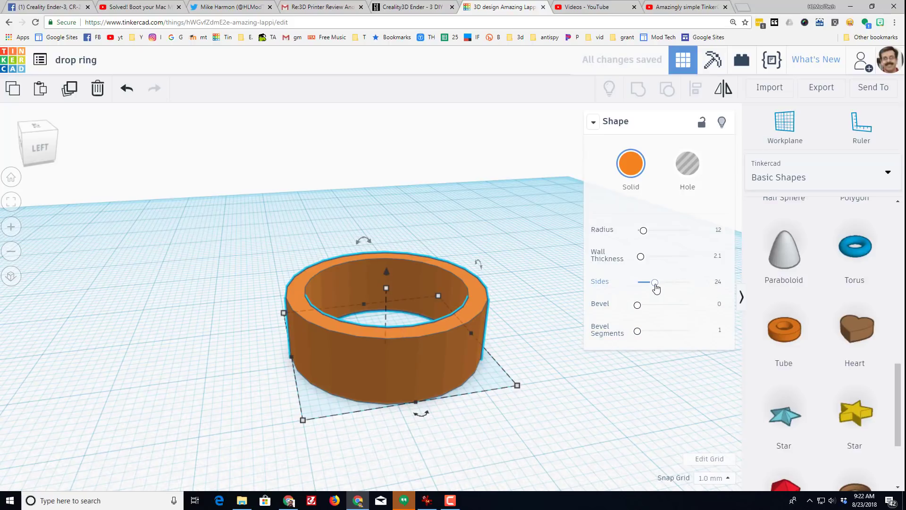
Step: Give the tube 10 sides, a bevel of 1 and 4 bevel segments
{"action": "left_click_drag", "start_coordinate": [655, 285], "coordinate": [718, 283]}
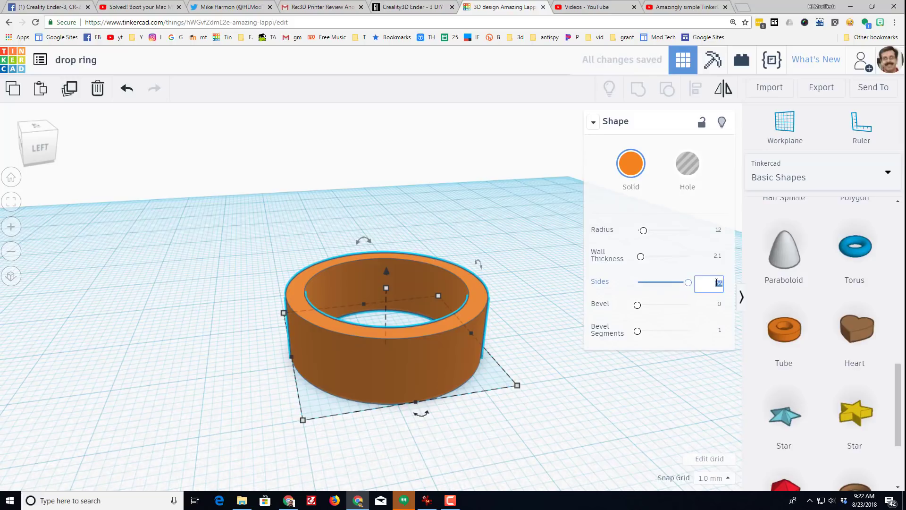
{"action": "key", "text": "Return"}
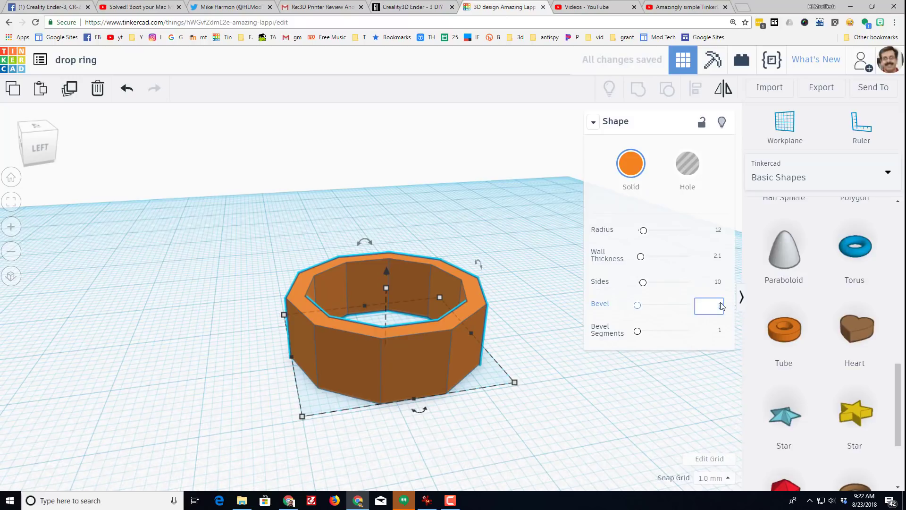
{"action": "type", "text": "1"}
{"action": "key", "text": "Return"}
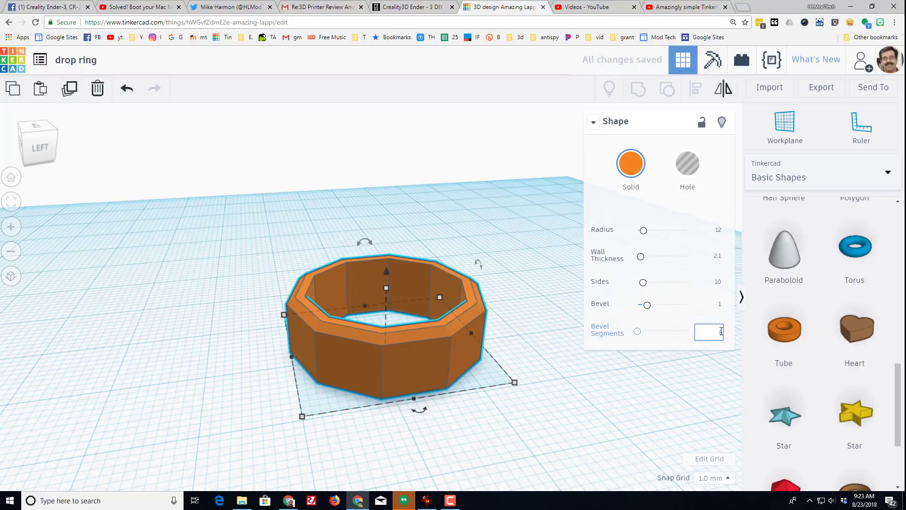
{"action": "type", "text": "4"}
{"action": "key", "text": "Return"}
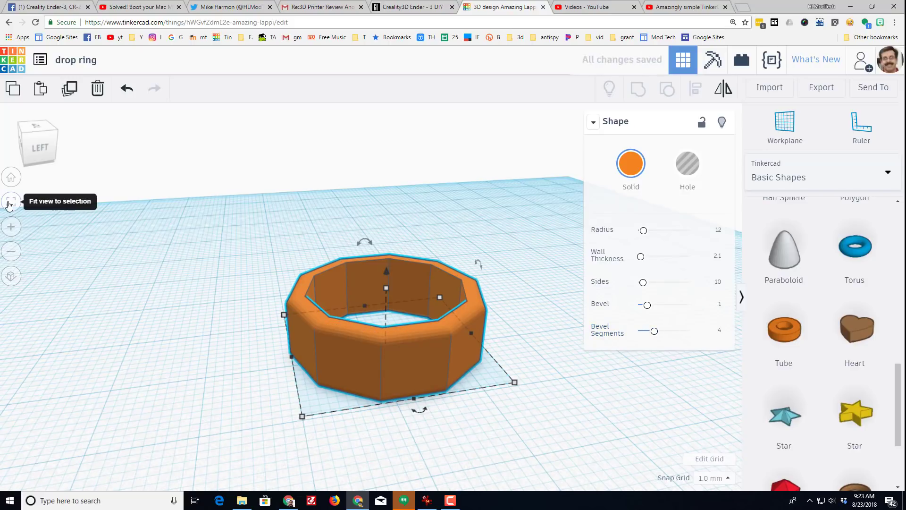
Step: Fit the ring in view, orbit around it, and put a workplane on its front face
{"action": "left_click", "coordinate": [10, 202]}
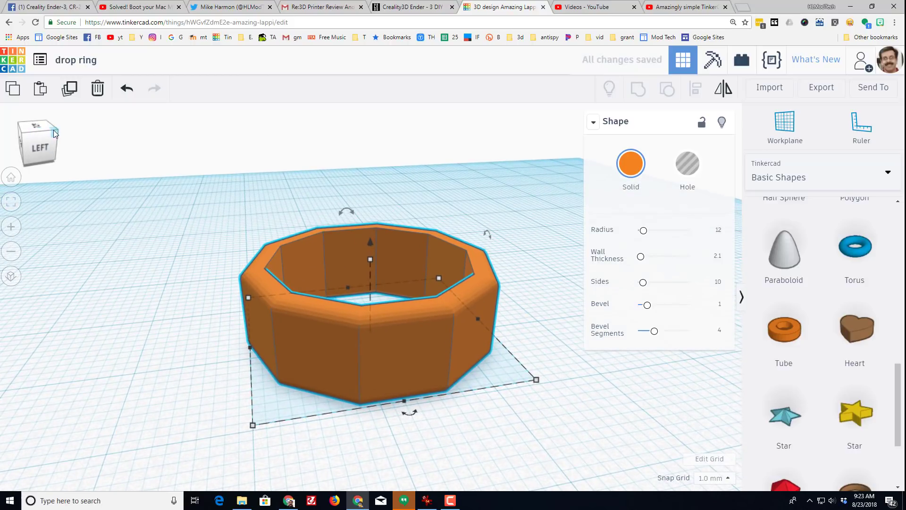
{"action": "left_click_drag", "start_coordinate": [54, 133], "coordinate": [179, 333]}
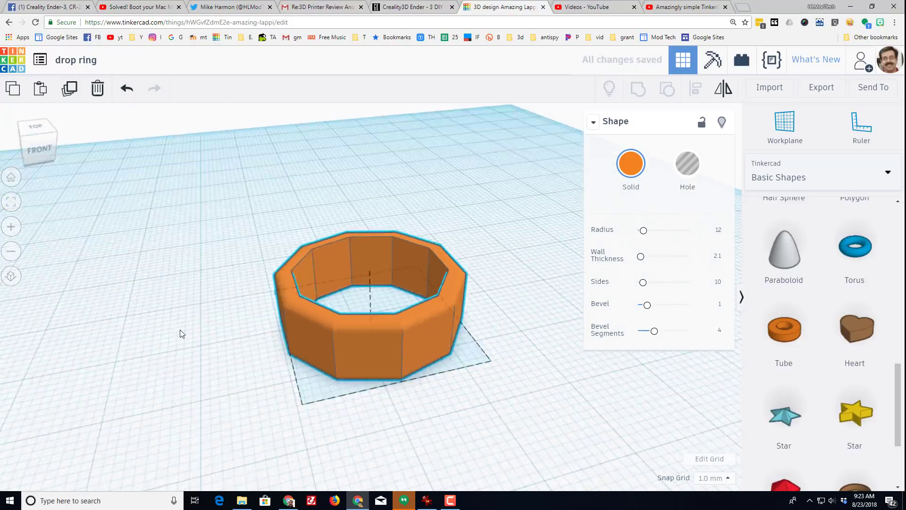
{"action": "right_click_drag", "start_coordinate": [180, 333], "coordinate": [342, 326]}
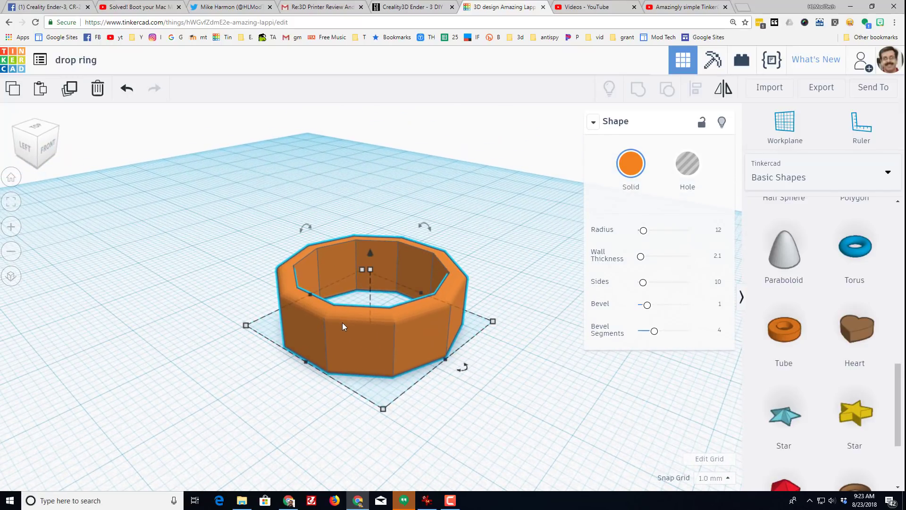
{"action": "key", "text": "ctrl+z"}
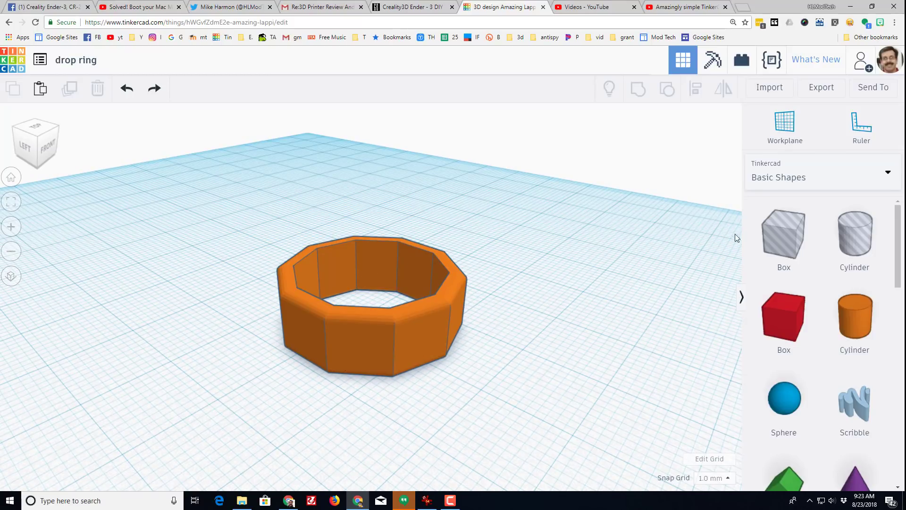
{"action": "left_click", "coordinate": [358, 348]}
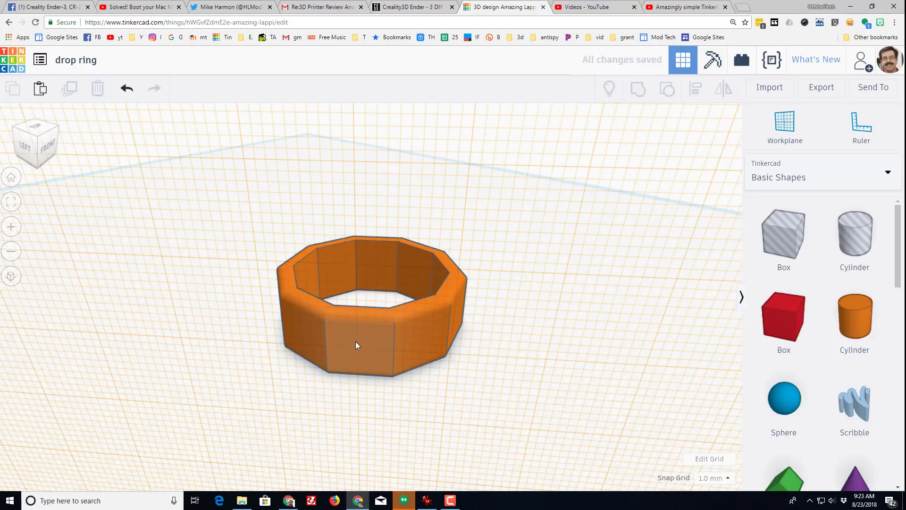
Step: Find the Script generator among all Shape Generators and drop it onto the ring
{"action": "left_click", "coordinate": [807, 178]}
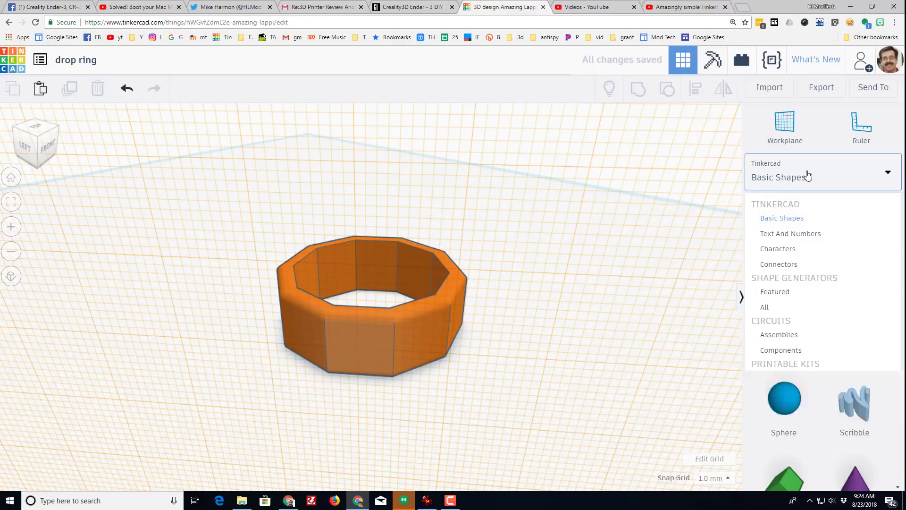
{"action": "left_click", "coordinate": [765, 308]}
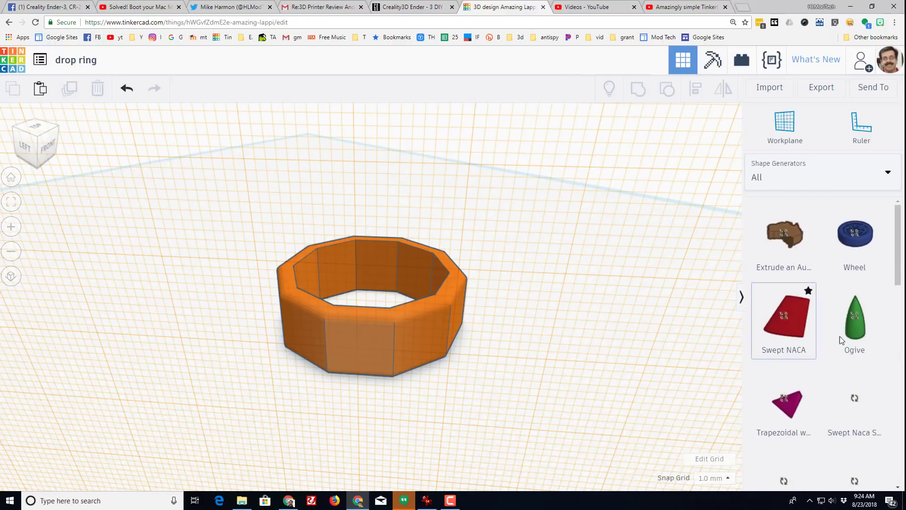
{"action": "scroll", "coordinate": [873, 332], "scroll_direction": "down", "scroll_amount": 10}
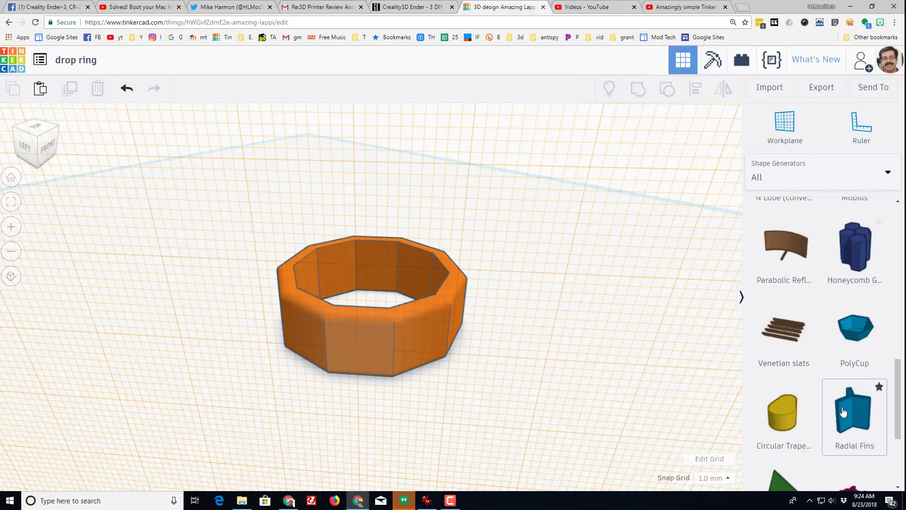
{"action": "left_click", "coordinate": [838, 473]}
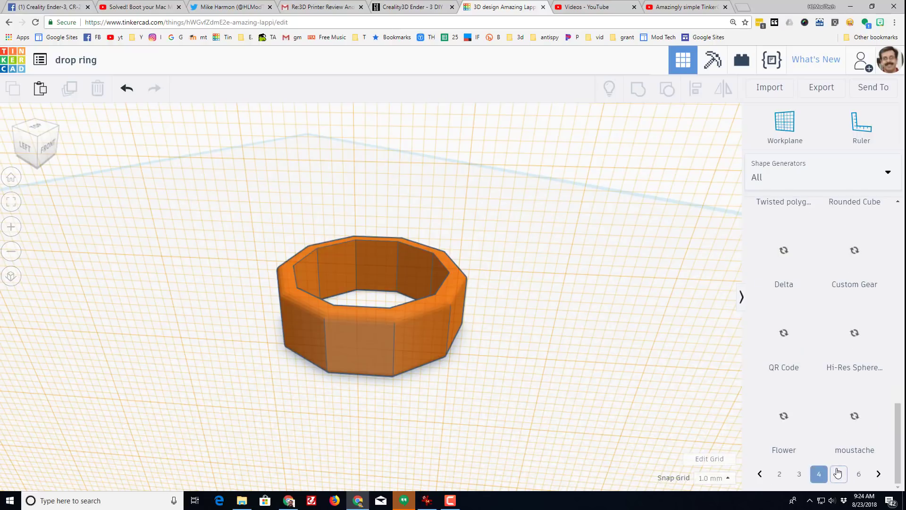
{"action": "scroll", "coordinate": [856, 264], "scroll_direction": "up", "scroll_amount": 5}
{"action": "scroll", "coordinate": [856, 265], "scroll_direction": "up", "scroll_amount": 8}
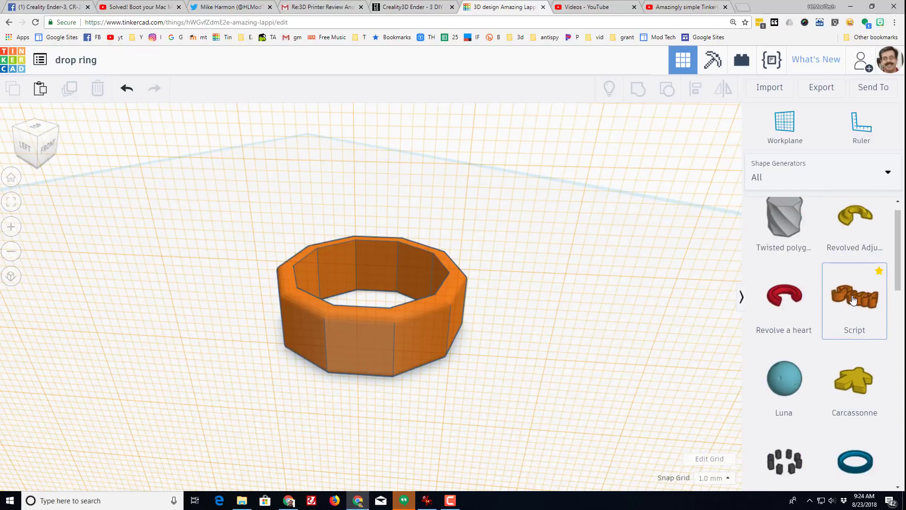
{"action": "left_click_drag", "start_coordinate": [854, 299], "coordinate": [384, 332]}
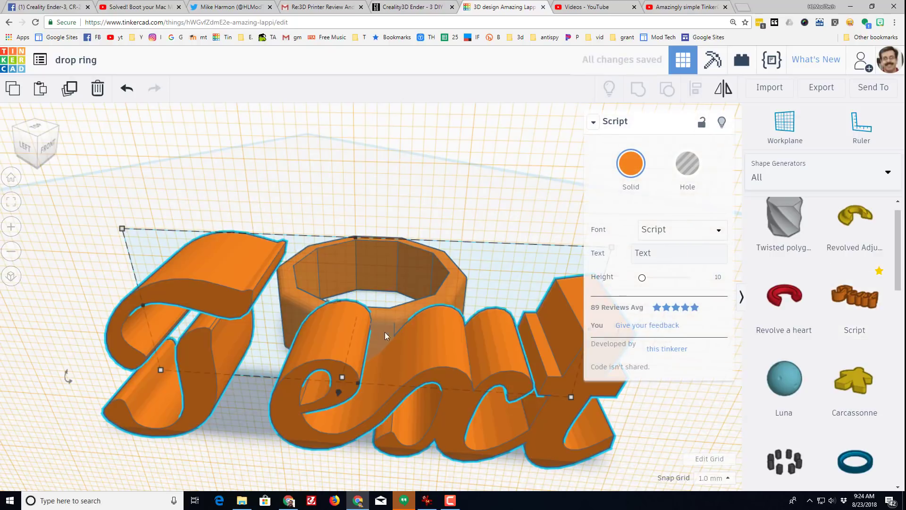
Step: Set the Script font to Verdana and change its text to 'e'
{"action": "left_click", "coordinate": [664, 230]}
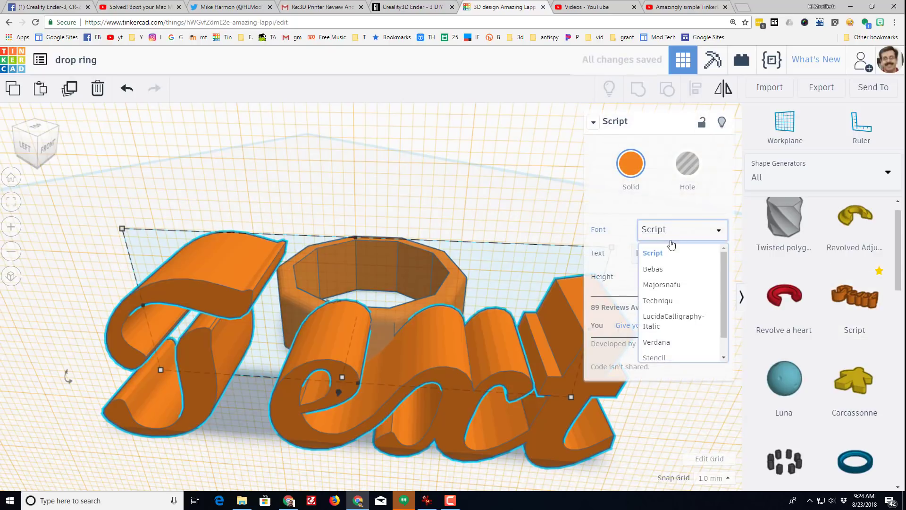
{"action": "scroll", "coordinate": [684, 321], "scroll_direction": "down", "scroll_amount": 1}
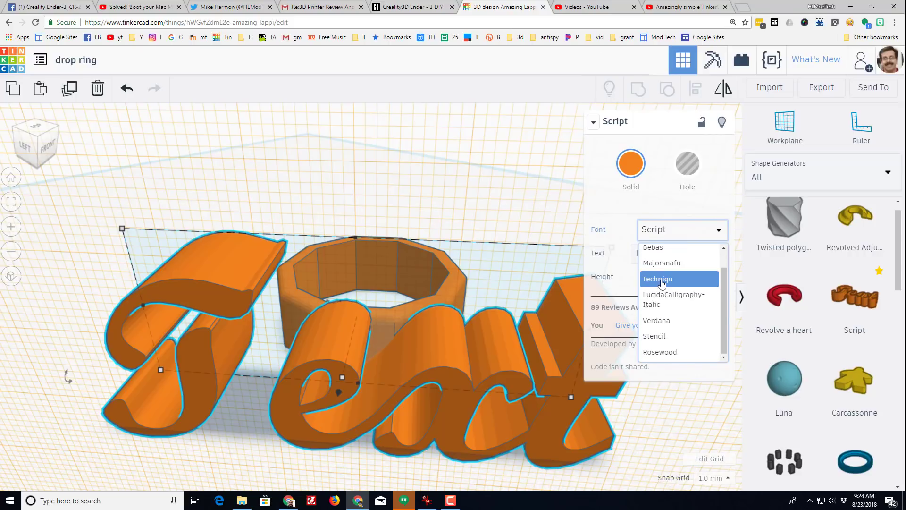
{"action": "left_click", "coordinate": [658, 278]}
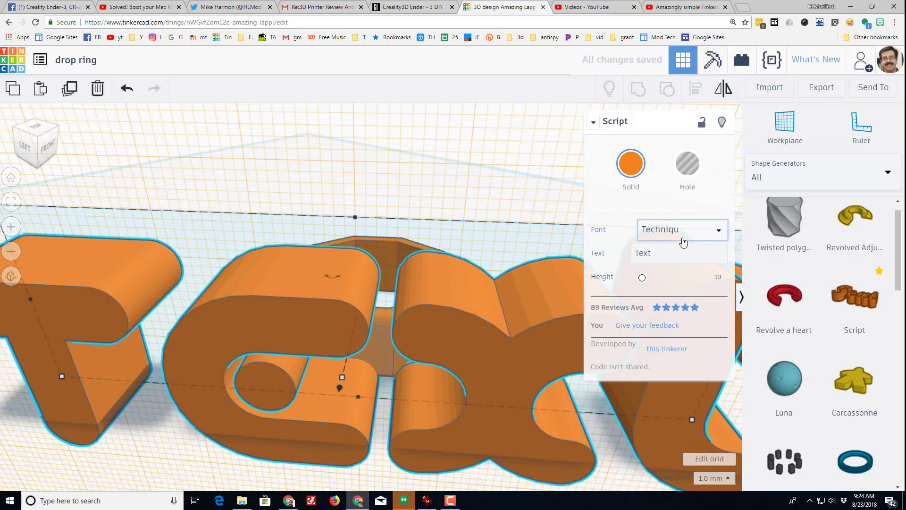
{"action": "left_click", "coordinate": [683, 234]}
{"action": "left_click", "coordinate": [668, 330]}
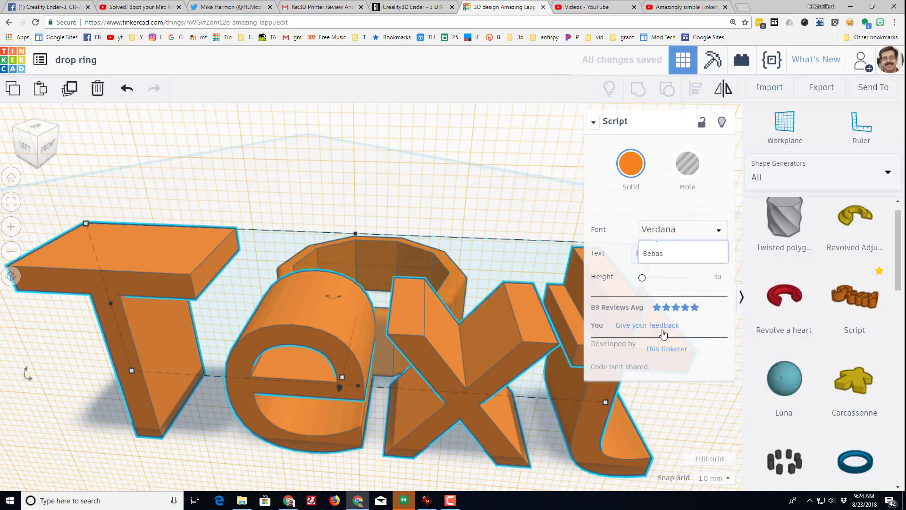
{"action": "left_click", "coordinate": [675, 253]}
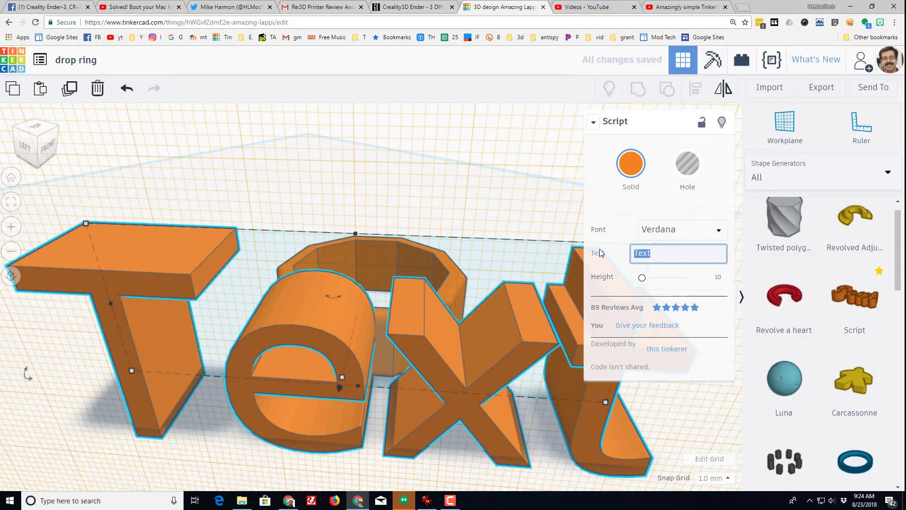
{"action": "type", "text": "e"}
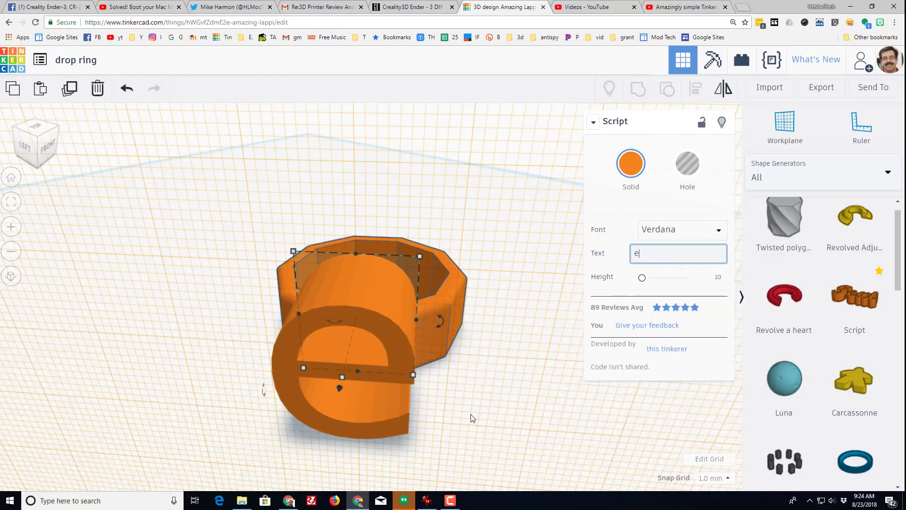
Step: Shrink the letter e to half size, adjust its thickness, and make it a hole
{"action": "right_click_drag", "start_coordinate": [472, 418], "coordinate": [453, 398]}
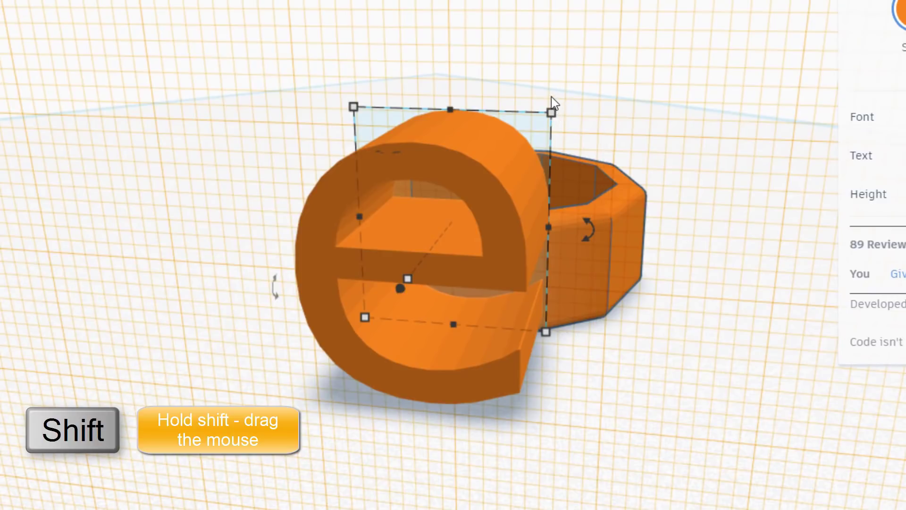
{"action": "left_click_drag", "start_coordinate": [555, 114], "coordinate": [427, 250], "text": "shift"}
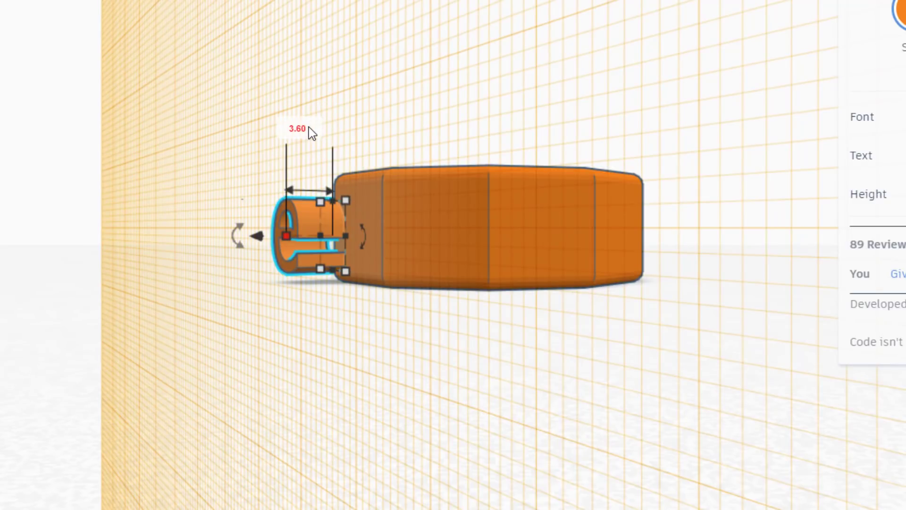
{"action": "left_click", "coordinate": [309, 131]}
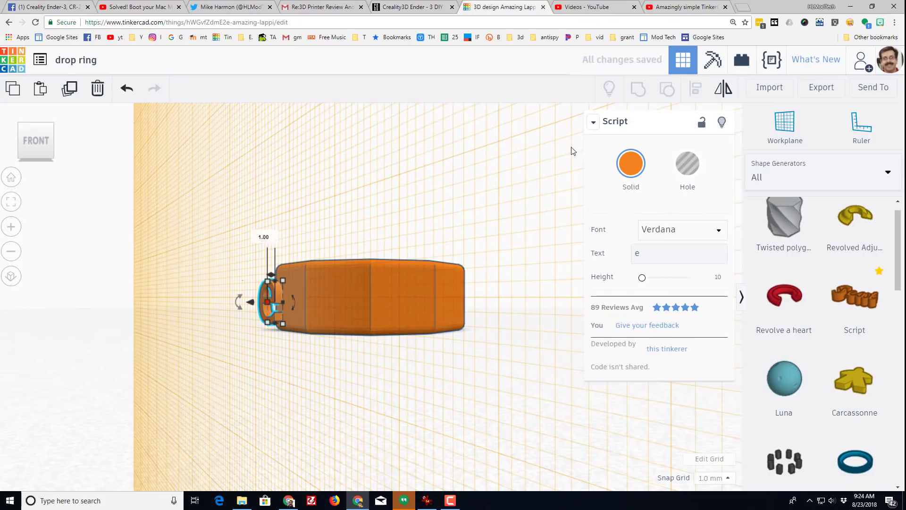
{"action": "left_click", "coordinate": [689, 163]}
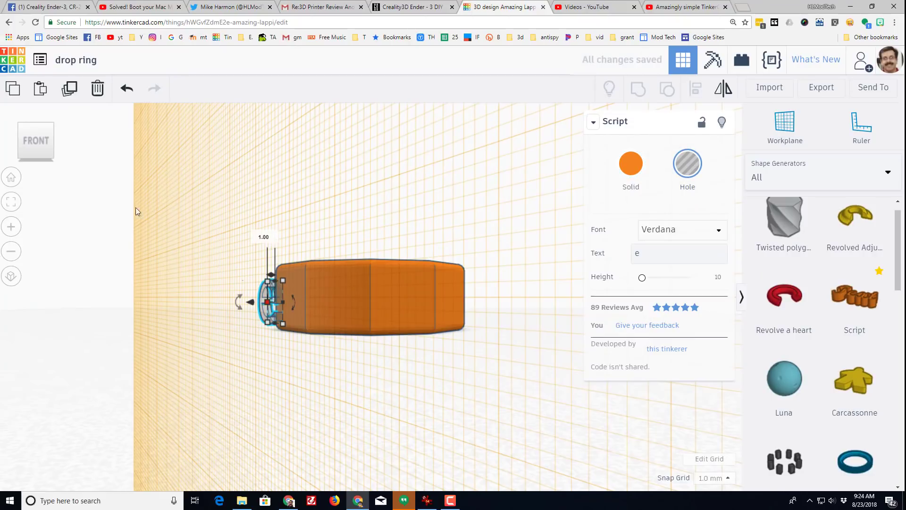
Step: Nudge the e hole with the arrow keys onto the ring's middle face
{"action": "left_click", "coordinate": [19, 123]}
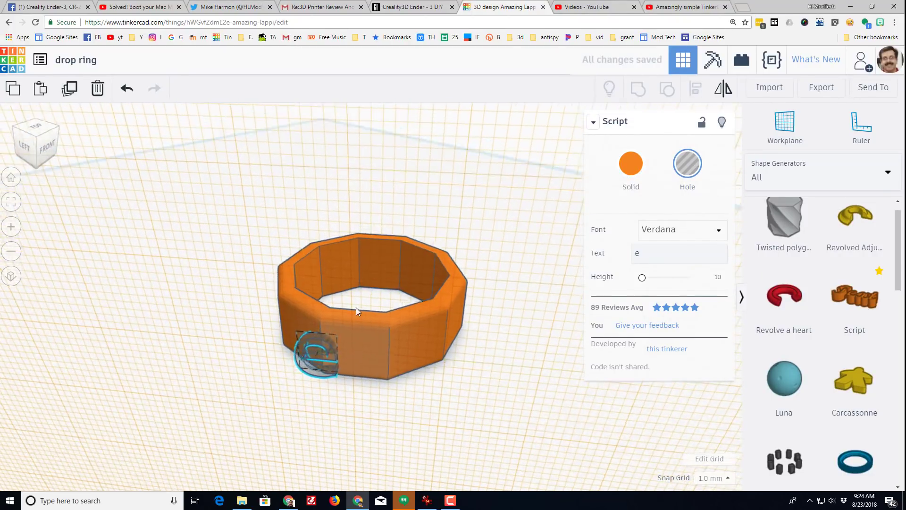
{"action": "right_click_drag", "start_coordinate": [356, 307], "coordinate": [315, 341]}
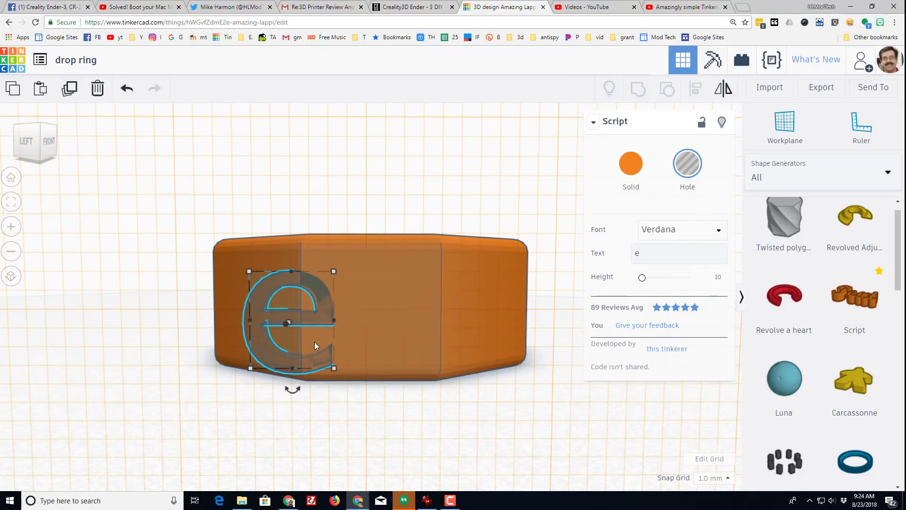
{"action": "key", "text": "Right"}
{"action": "key", "text": "Right"}
{"action": "key", "text": "Right"}
{"action": "key", "text": "Right"}
{"action": "key", "text": "Up"}
{"action": "key", "text": "Up"}
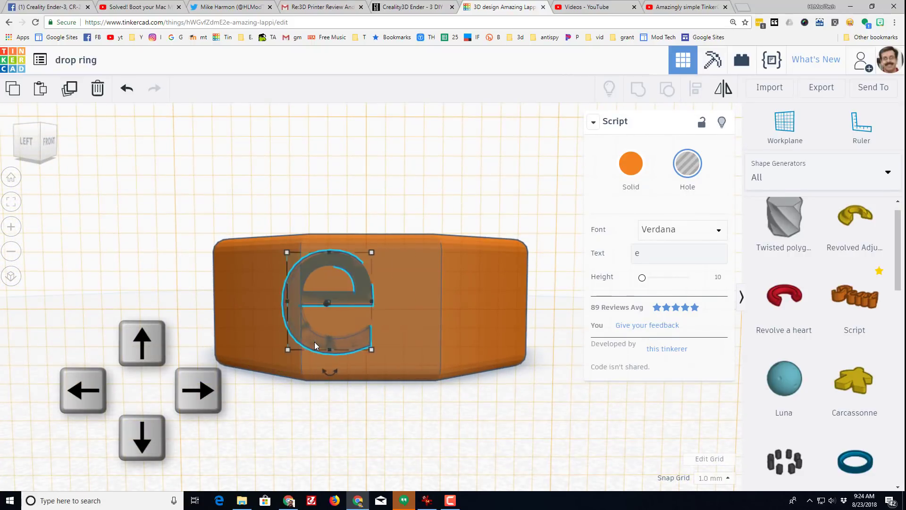
{"action": "key", "text": "Right"}
{"action": "key", "text": "Right"}
{"action": "key", "text": "Right"}
{"action": "key", "text": "Right"}
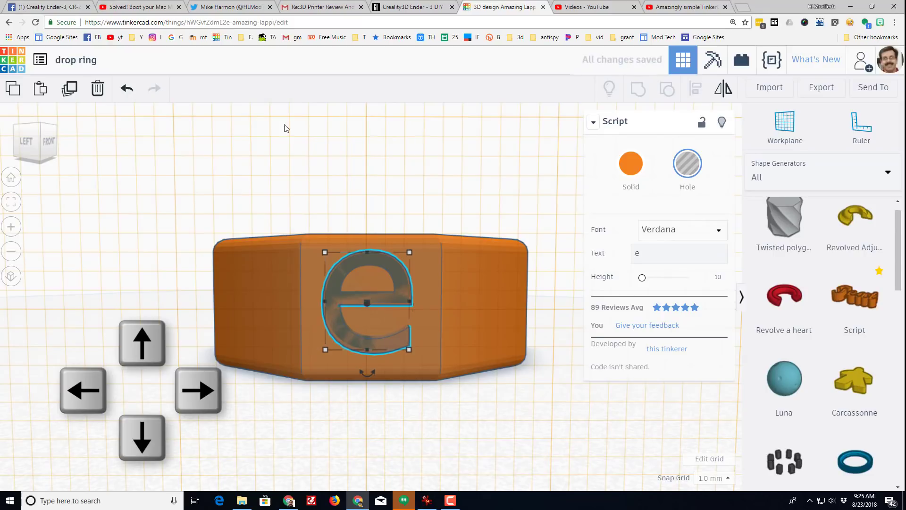
{"action": "scroll", "coordinate": [313, 178], "scroll_direction": "down", "scroll_amount": 3}
Step: Select the ring and the e together and centre the letter with Align
{"action": "left_click_drag", "start_coordinate": [154, 209], "coordinate": [490, 378]}
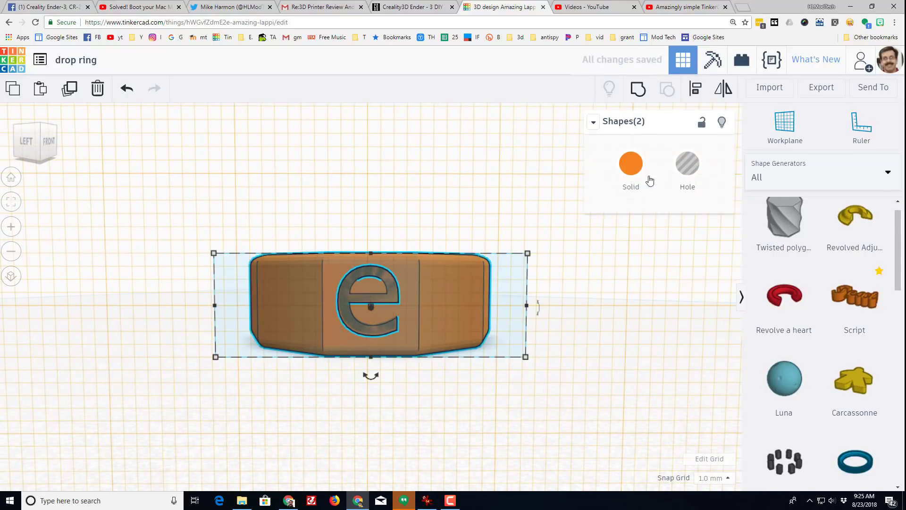
{"action": "left_click", "coordinate": [700, 90]}
{"action": "left_click", "coordinate": [544, 305]}
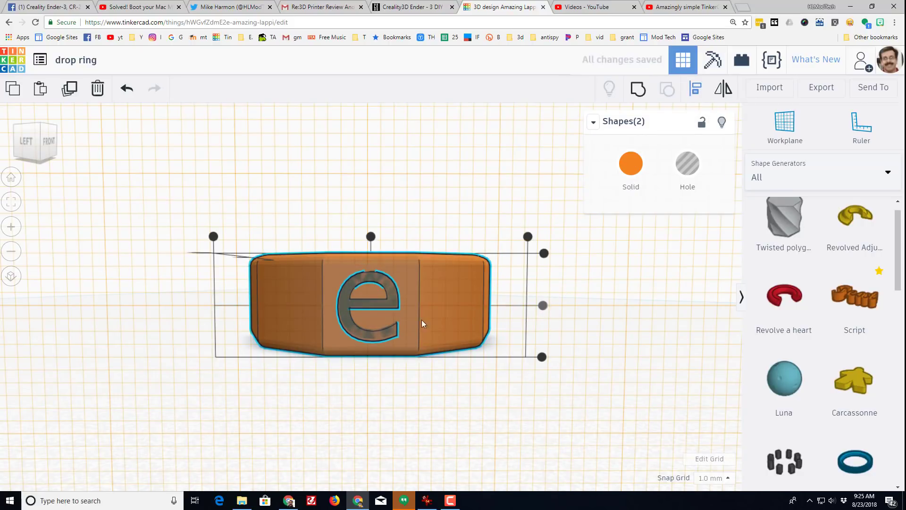
{"action": "left_click", "coordinate": [368, 373]}
Step: Orbit around the ring and select the ring band
{"action": "right_click_drag", "start_coordinate": [398, 250], "coordinate": [438, 377]}
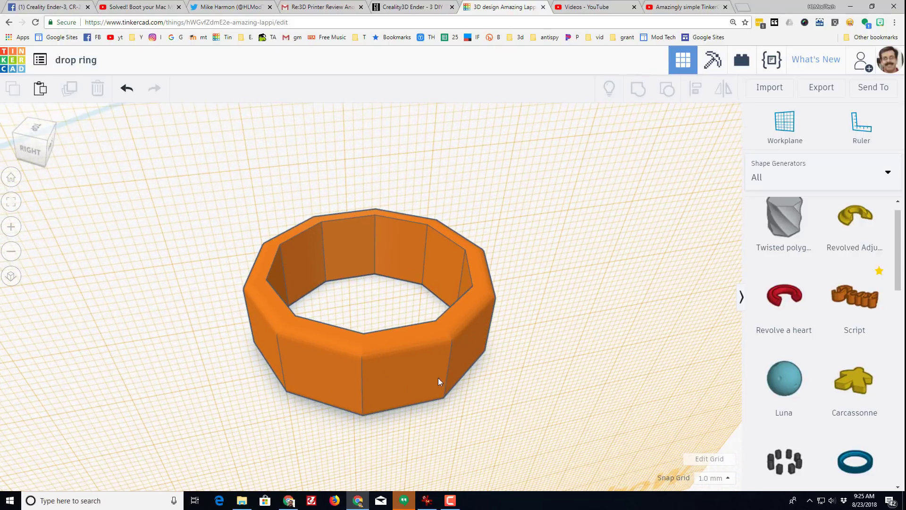
{"action": "right_click_drag", "start_coordinate": [260, 294], "coordinate": [291, 320]}
{"action": "left_click", "coordinate": [431, 375]}
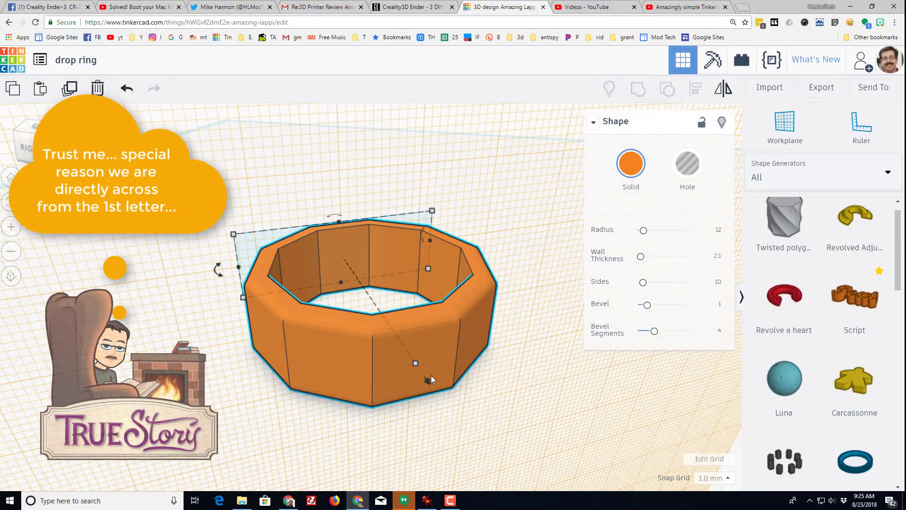
Step: Place a workplane on the ring face opposite the letter e
{"action": "key", "text": "w"}
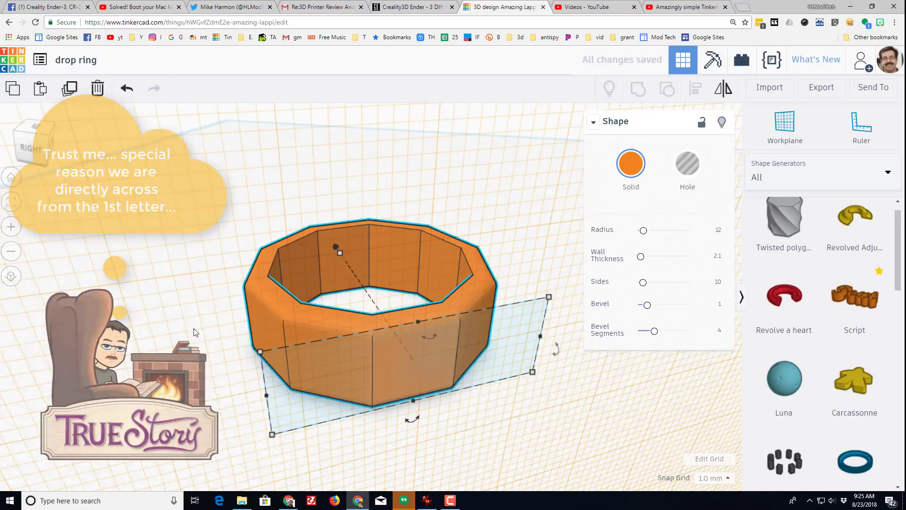
{"action": "left_click", "coordinate": [378, 383]}
{"action": "right_click", "coordinate": [591, 325]}
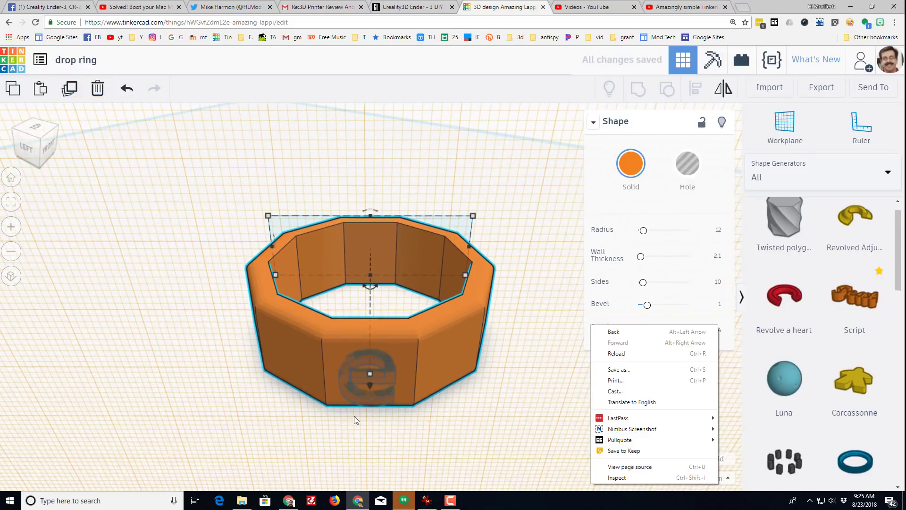
{"action": "left_click", "coordinate": [370, 382]}
Step: Duplicate the e hole and drop the copy onto the new workplane
{"action": "left_click", "coordinate": [379, 384]}
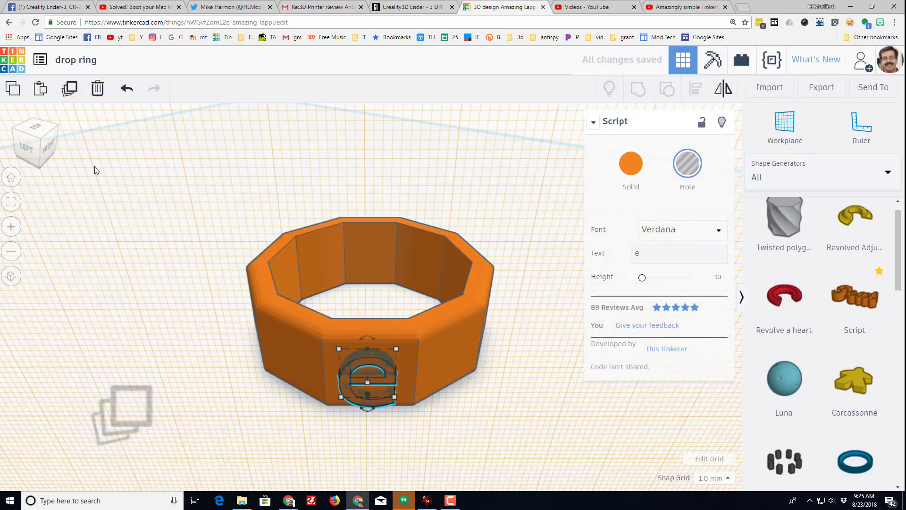
{"action": "left_click", "coordinate": [68, 89]}
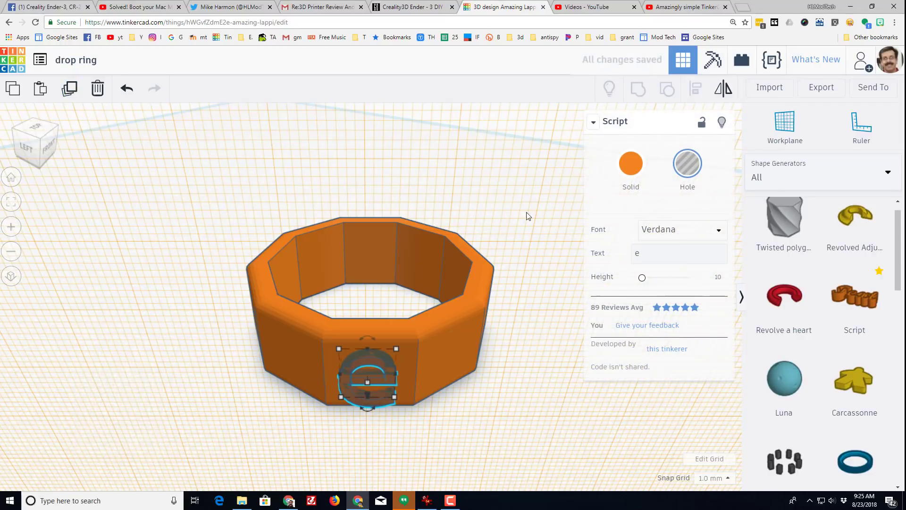
{"action": "right_click_drag", "start_coordinate": [527, 214], "coordinate": [293, 284]}
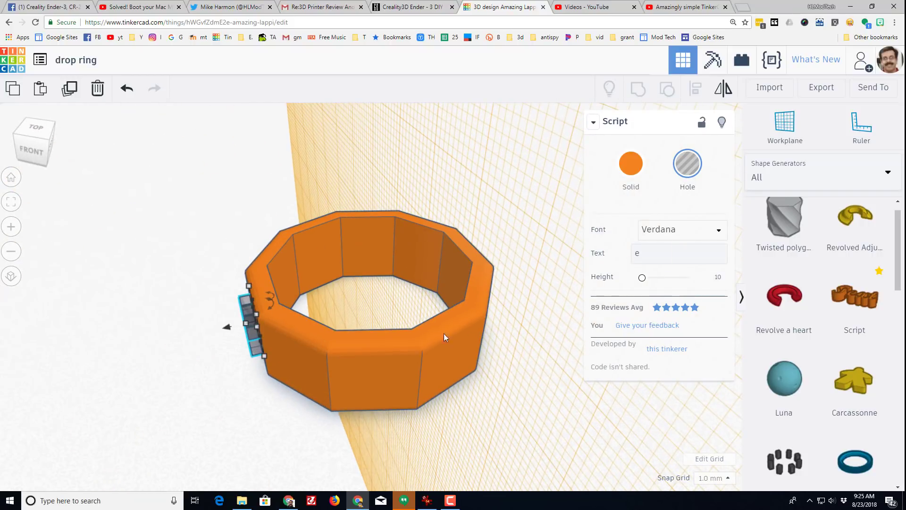
{"action": "key", "text": "d"}
{"action": "right_click_drag", "start_coordinate": [444, 333], "coordinate": [554, 348]}
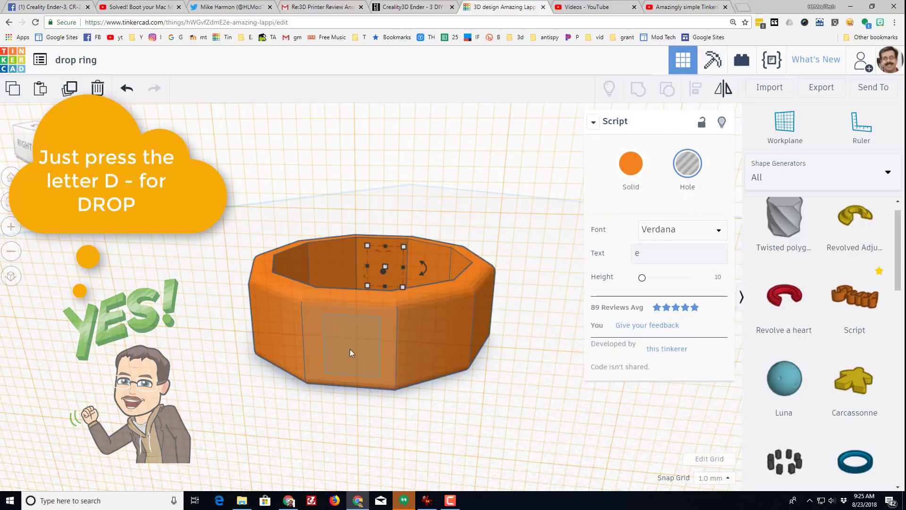
{"action": "key", "text": "d"}
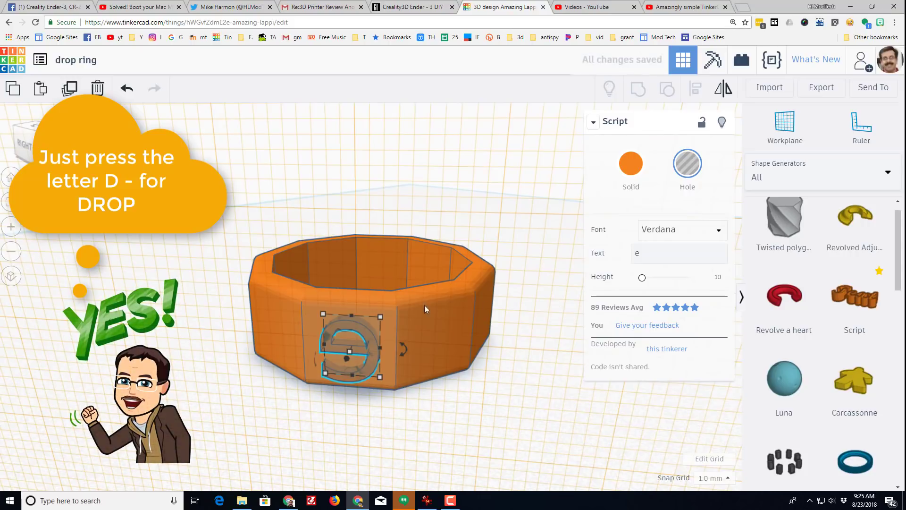
{"action": "right_click_drag", "start_coordinate": [557, 303], "coordinate": [137, 262]}
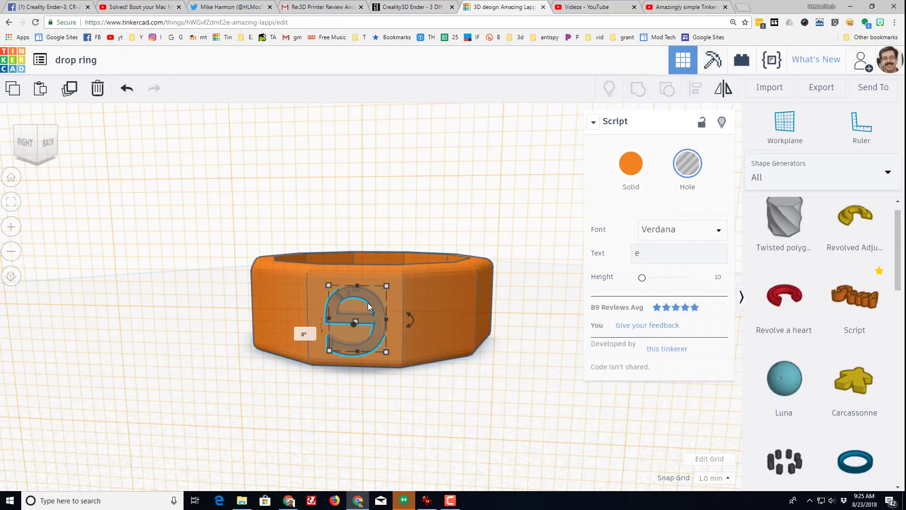
{"action": "right_click_drag", "start_coordinate": [350, 309], "coordinate": [397, 283]}
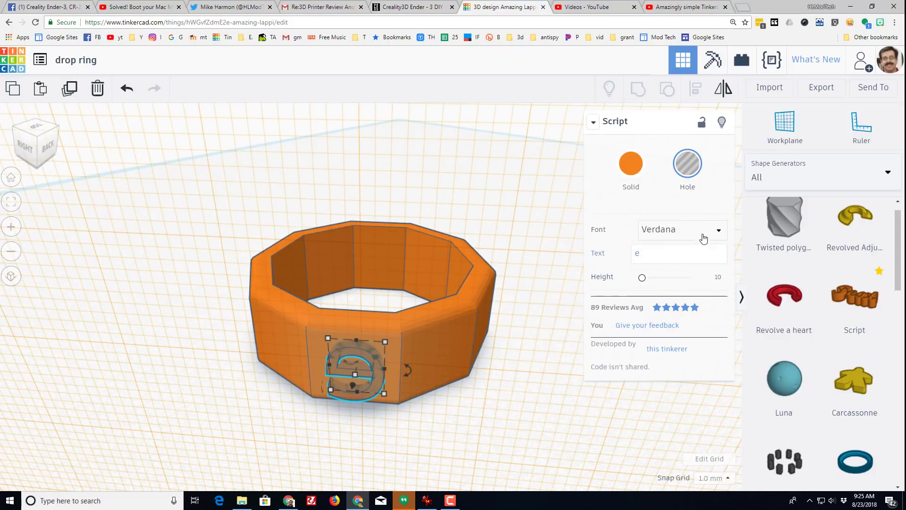
Step: Mirror the copied e left to right so it reads correctly
{"action": "left_click", "coordinate": [723, 91]}
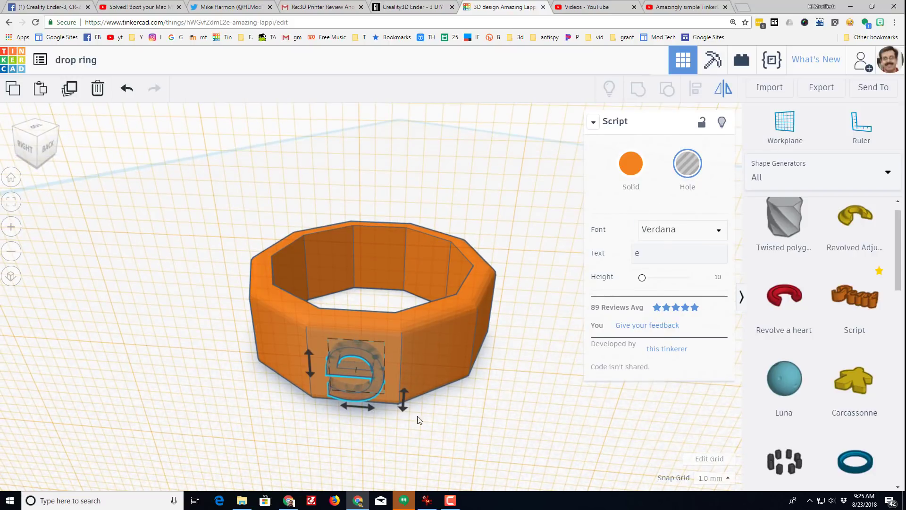
{"action": "left_click", "coordinate": [369, 409]}
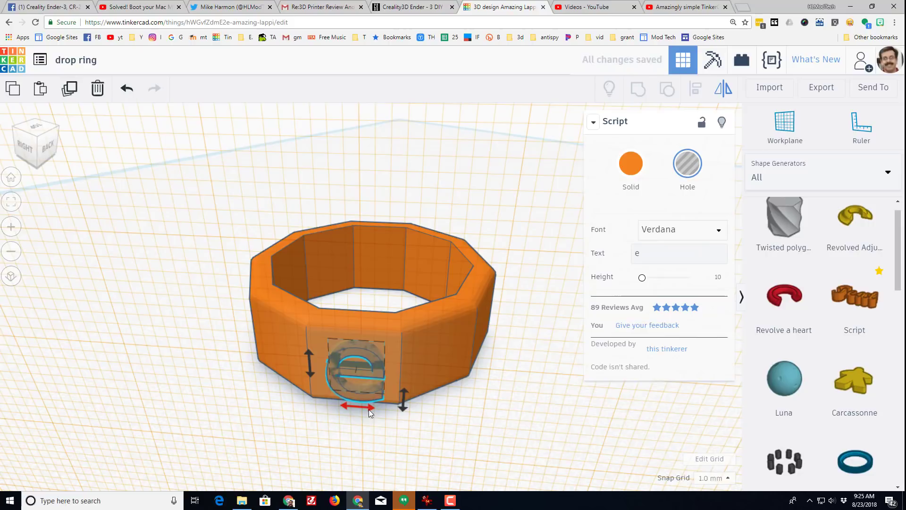
{"action": "right_click_drag", "start_coordinate": [259, 373], "coordinate": [464, 392]}
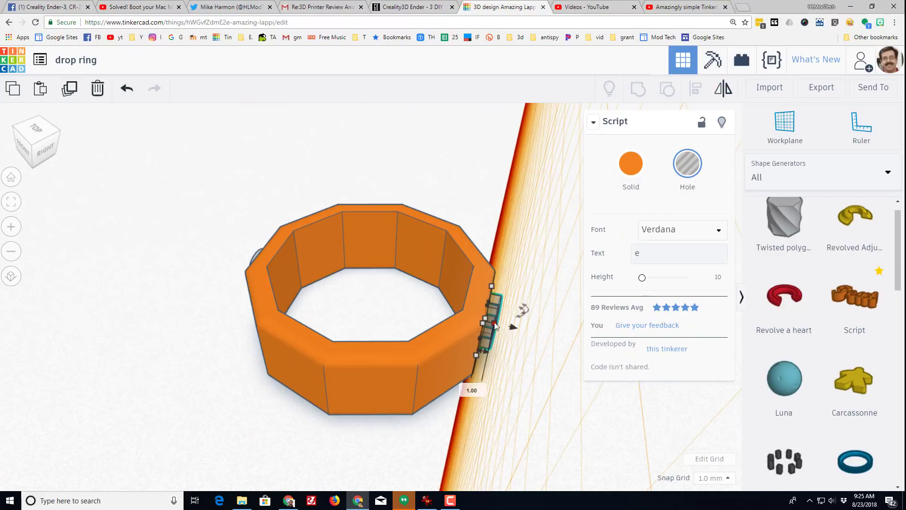
Step: Return to the default workplane and rotate the first e with the ring copy 36° to the next face
{"action": "left_click", "coordinate": [520, 310]}
{"action": "right_click_drag", "start_coordinate": [520, 309], "coordinate": [421, 309]}
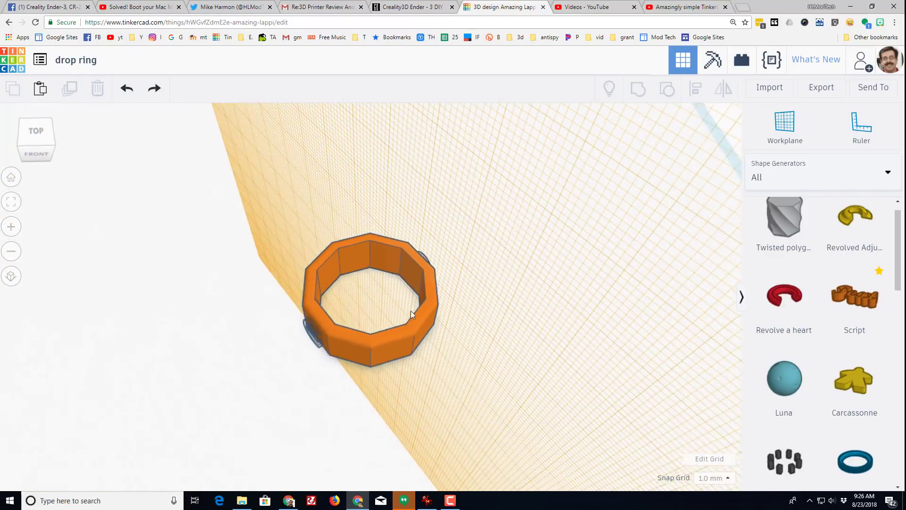
{"action": "left_click", "coordinate": [438, 362]}
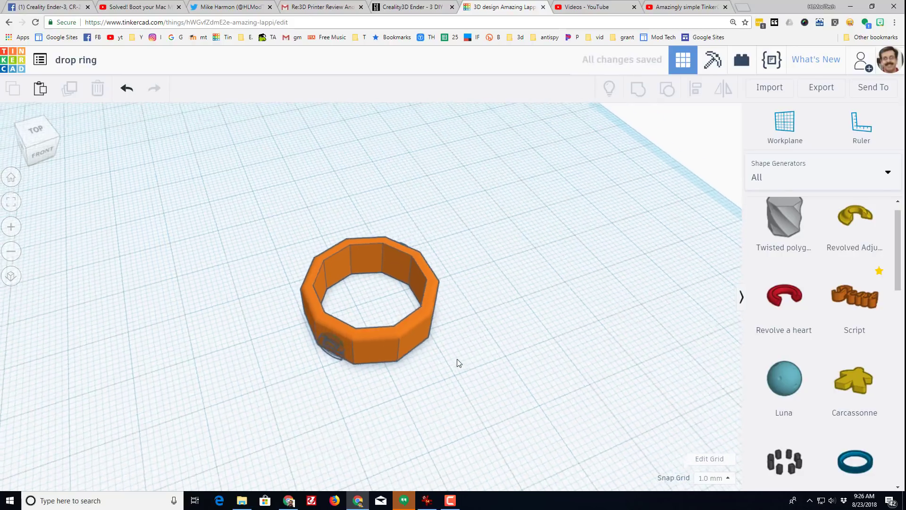
{"action": "left_click", "coordinate": [352, 347]}
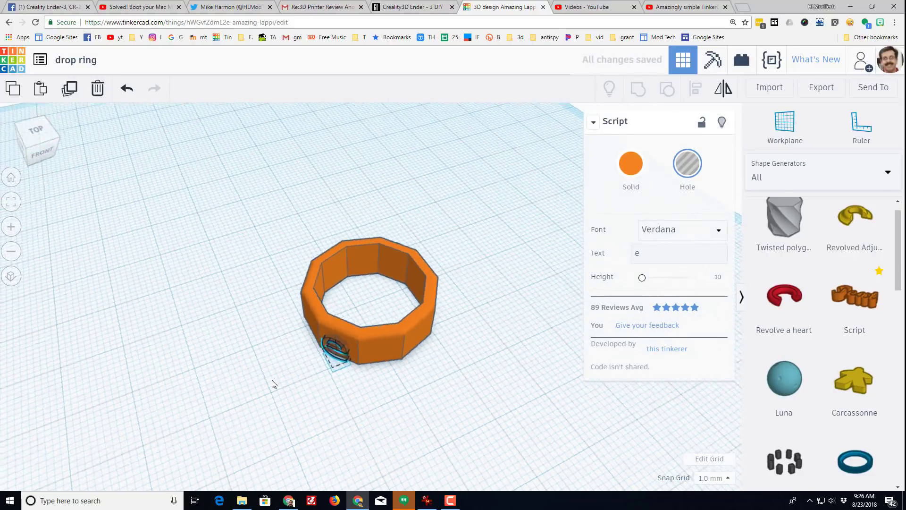
{"action": "right_click_drag", "start_coordinate": [273, 384], "coordinate": [434, 350]}
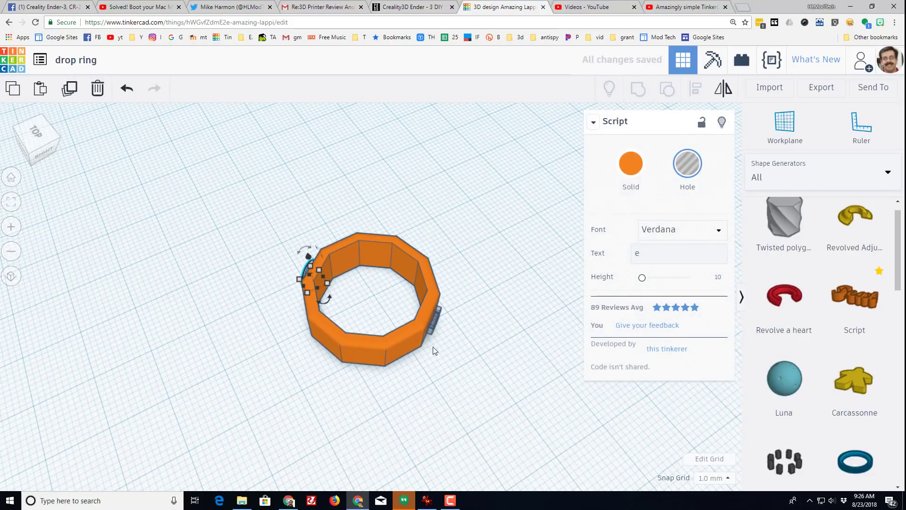
{"action": "left_click", "coordinate": [433, 319], "text": "shift"}
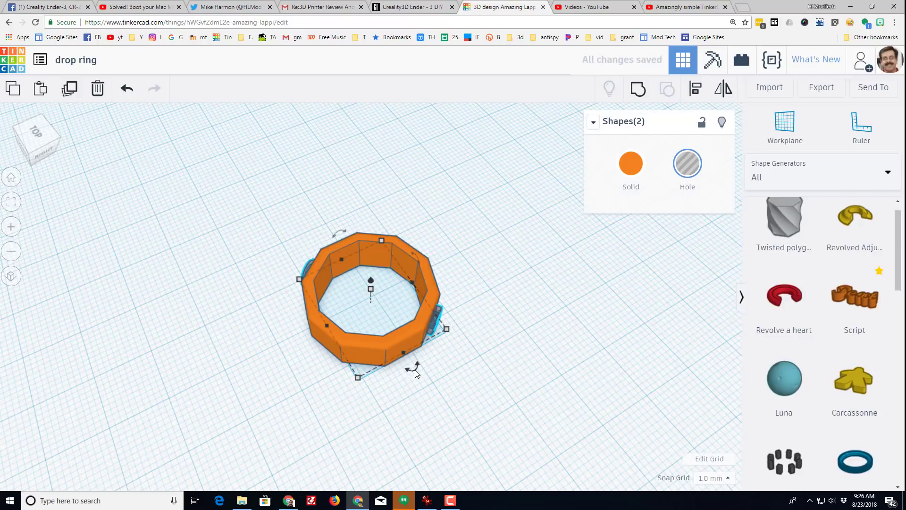
{"action": "left_click_drag", "start_coordinate": [416, 373], "coordinate": [358, 451]}
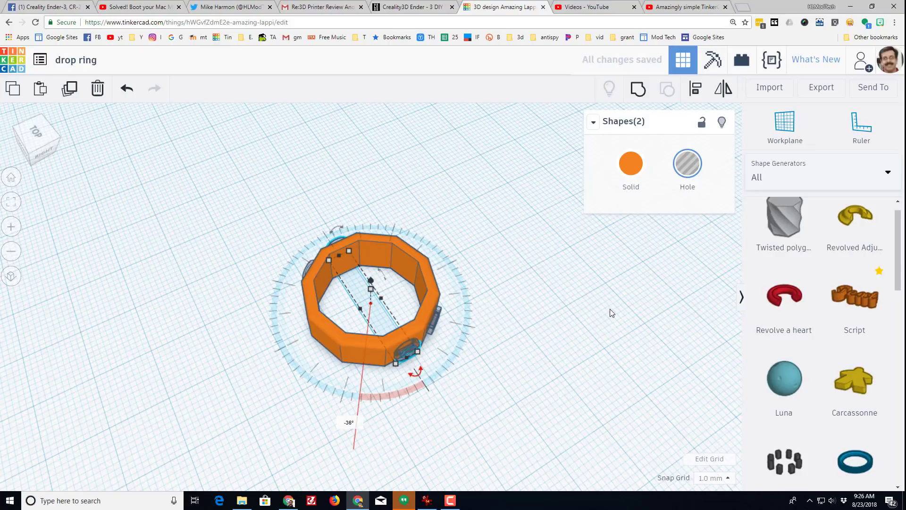
Step: Duplicate the rotated pair three more times to fill every face of the ring
{"action": "left_click", "coordinate": [70, 92]}
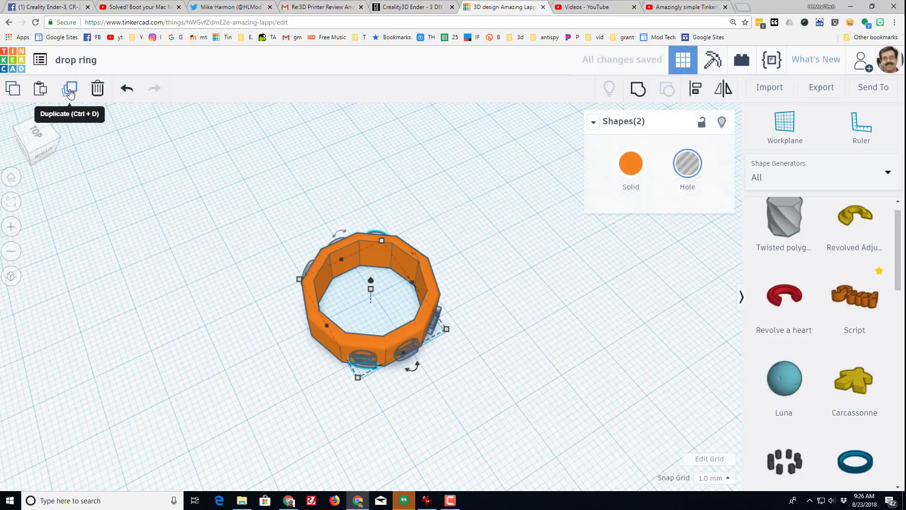
{"action": "left_click", "coordinate": [70, 92]}
{"action": "left_click", "coordinate": [70, 93]}
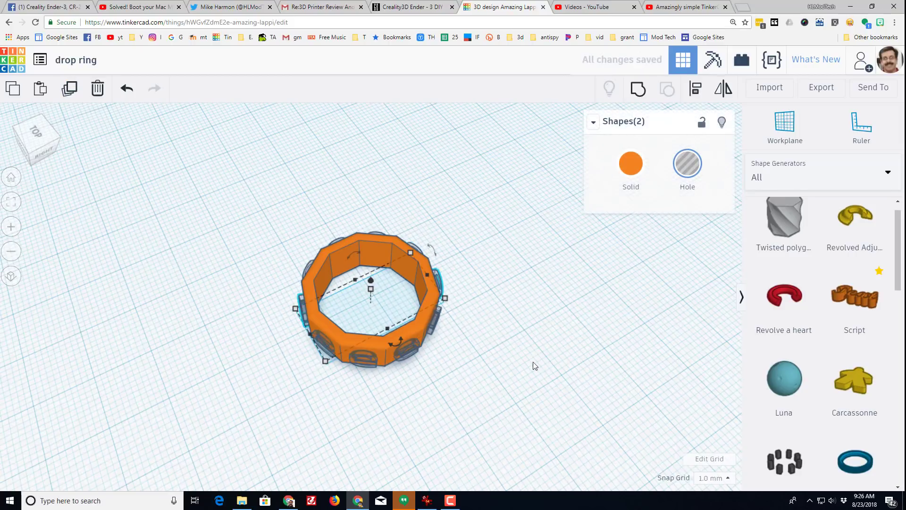
{"action": "right_click_drag", "start_coordinate": [534, 366], "coordinate": [395, 290]}
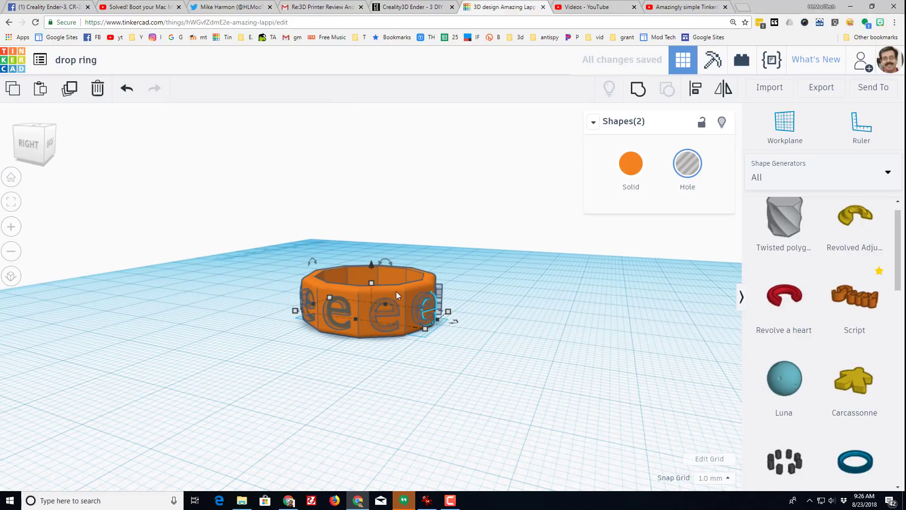
{"action": "right_click_drag", "start_coordinate": [423, 320], "coordinate": [359, 358]}
{"action": "scroll", "coordinate": [362, 378], "scroll_direction": "up", "scroll_amount": 2}
Step: Change one e letter's text to '0' and select the right-side letter's text
{"action": "left_click", "coordinate": [367, 415]}
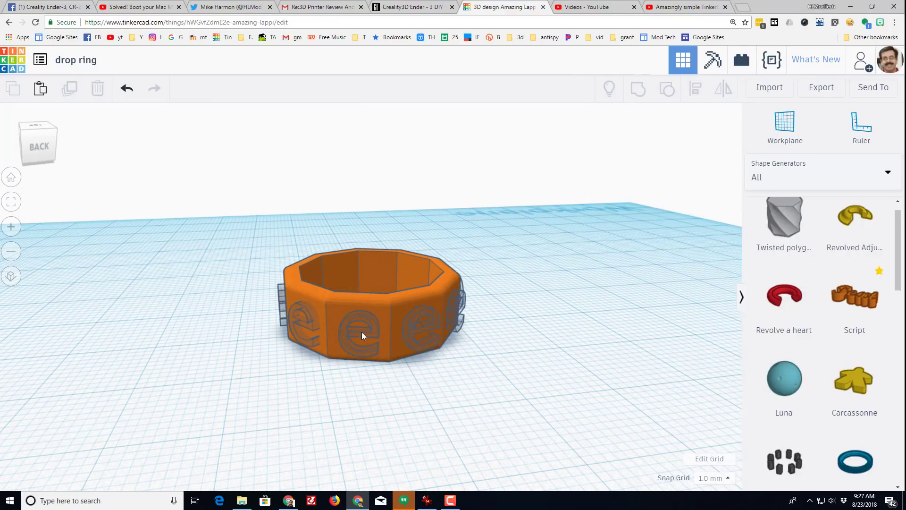
{"action": "left_click", "coordinate": [361, 333]}
{"action": "double_click", "coordinate": [663, 253]}
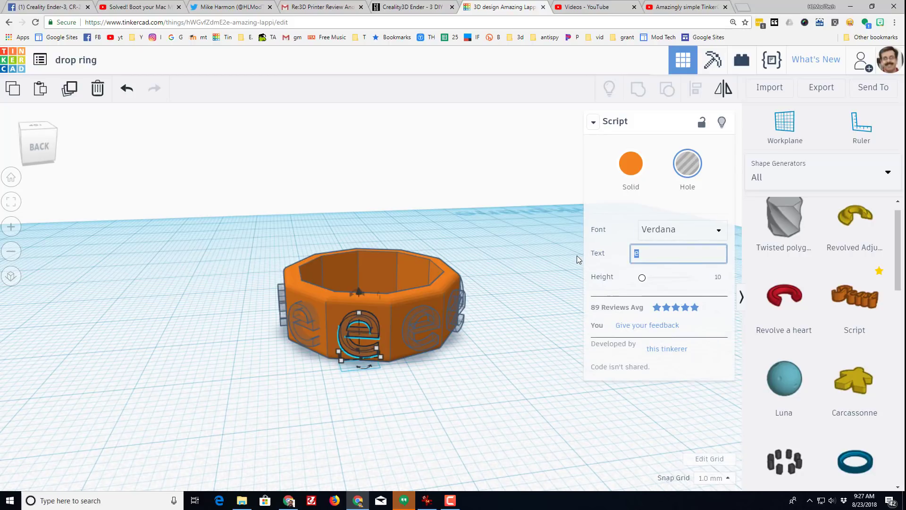
{"action": "type", "text": "0"}
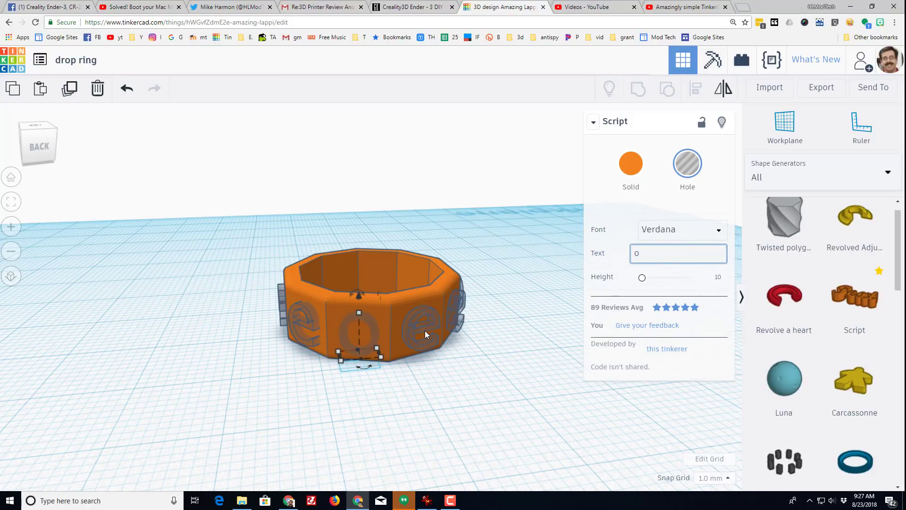
{"action": "left_click", "coordinate": [425, 332]}
{"action": "double_click", "coordinate": [638, 253]}
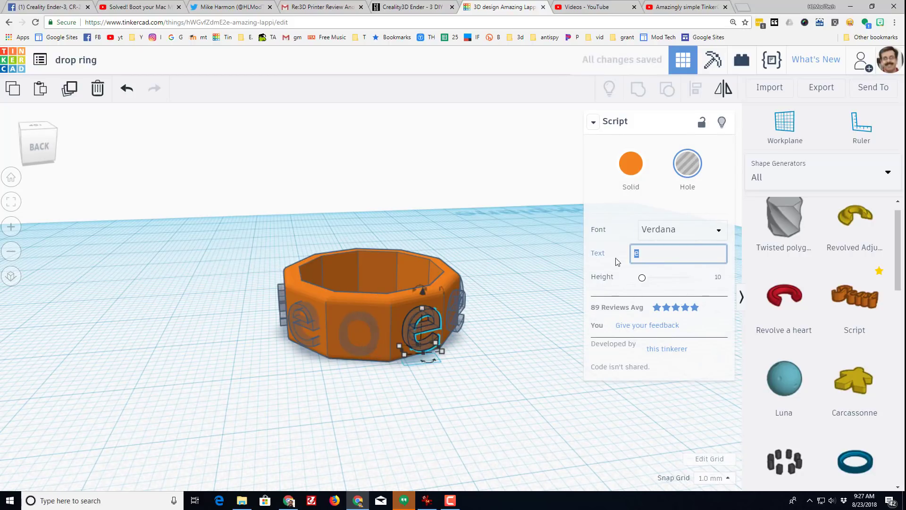
Step: Retype the middle front letter as 'p'
{"action": "right_click_drag", "start_coordinate": [494, 346], "coordinate": [382, 348]}
{"action": "left_click", "coordinate": [367, 321]}
{"action": "left_click", "coordinate": [383, 344]}
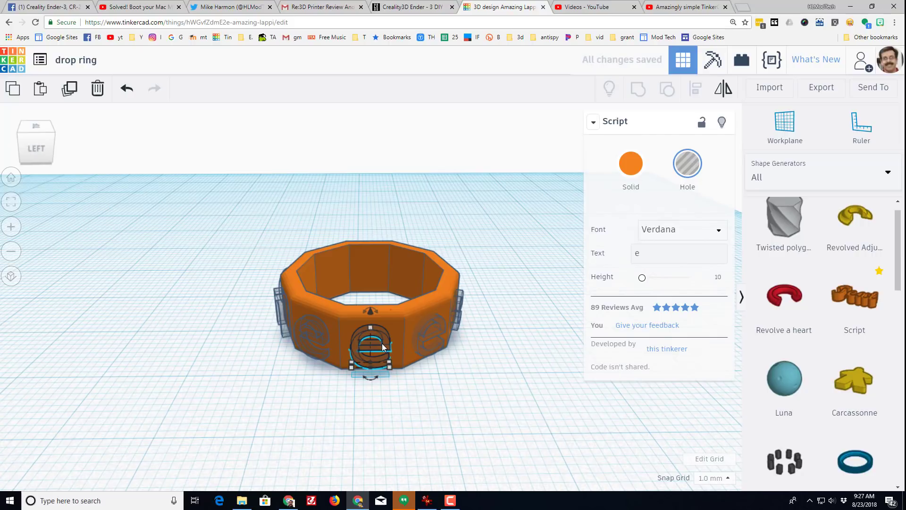
{"action": "left_click", "coordinate": [430, 411]}
{"action": "right_click_drag", "start_coordinate": [431, 411], "coordinate": [392, 333]}
{"action": "left_click", "coordinate": [392, 341]}
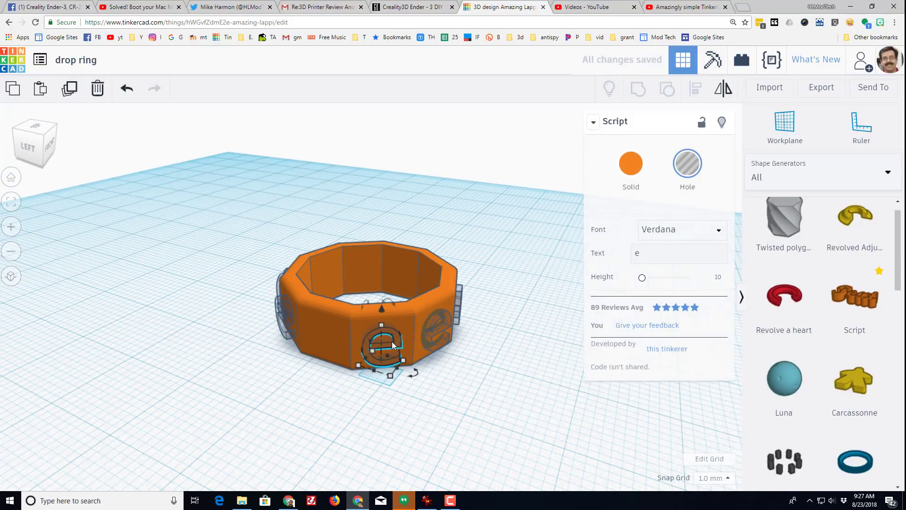
{"action": "left_click", "coordinate": [633, 258]}
{"action": "type", "text": "p"}
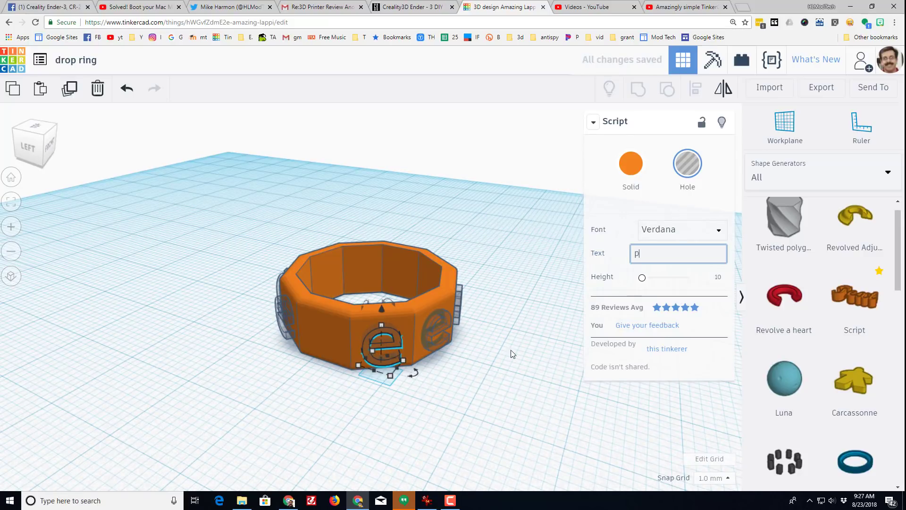
Step: Retype the next e letter as 'r'
{"action": "right_click_drag", "start_coordinate": [511, 349], "coordinate": [367, 344]}
{"action": "left_click", "coordinate": [367, 344]}
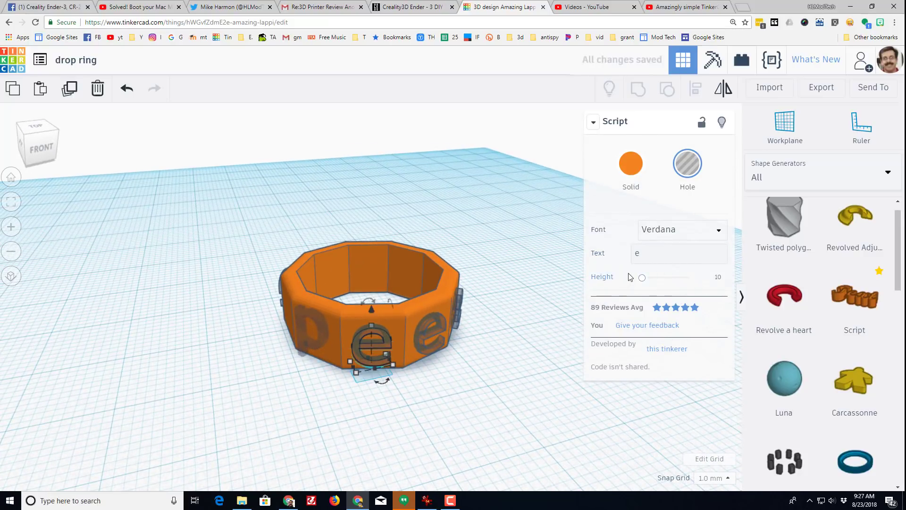
{"action": "left_click", "coordinate": [604, 256]}
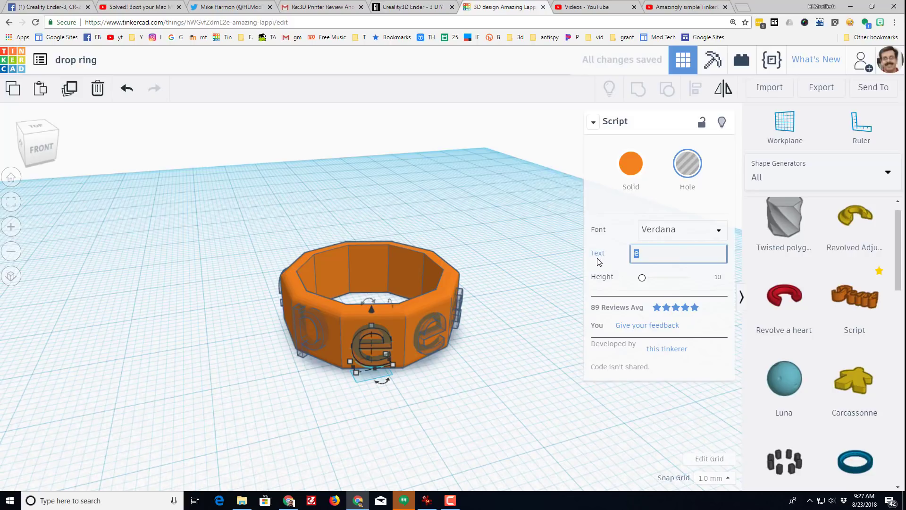
{"action": "type", "text": "r"}
Step: Retype another front letter as 'd'
{"action": "right_click_drag", "start_coordinate": [501, 381], "coordinate": [381, 337]}
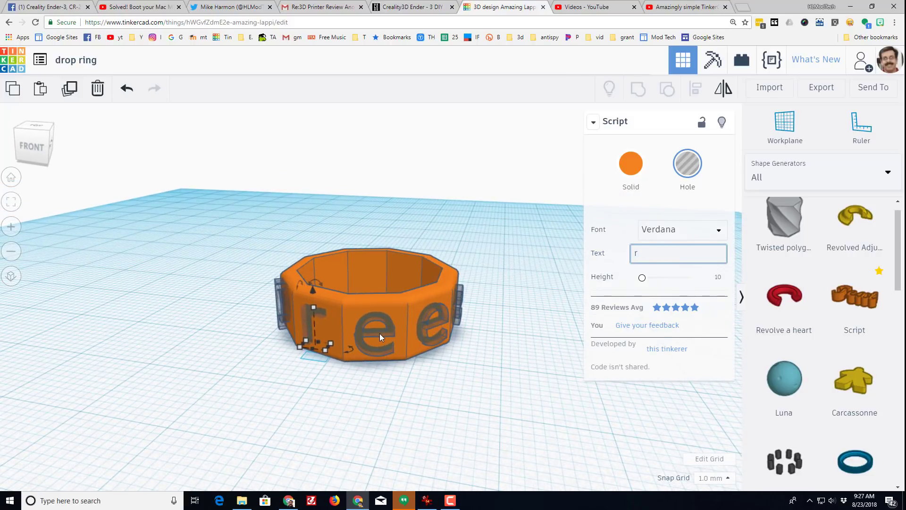
{"action": "left_click", "coordinate": [380, 337]}
{"action": "left_click", "coordinate": [582, 258]}
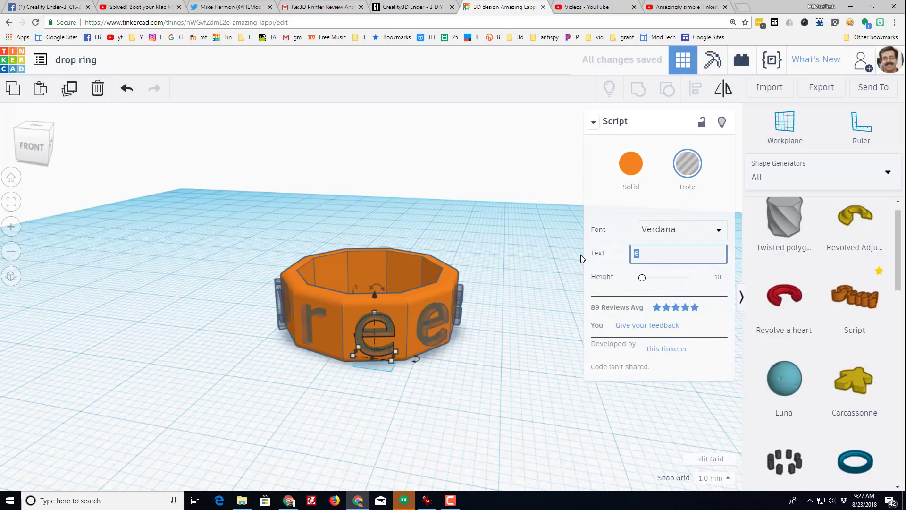
{"action": "right_click_drag", "start_coordinate": [556, 364], "coordinate": [370, 339]}
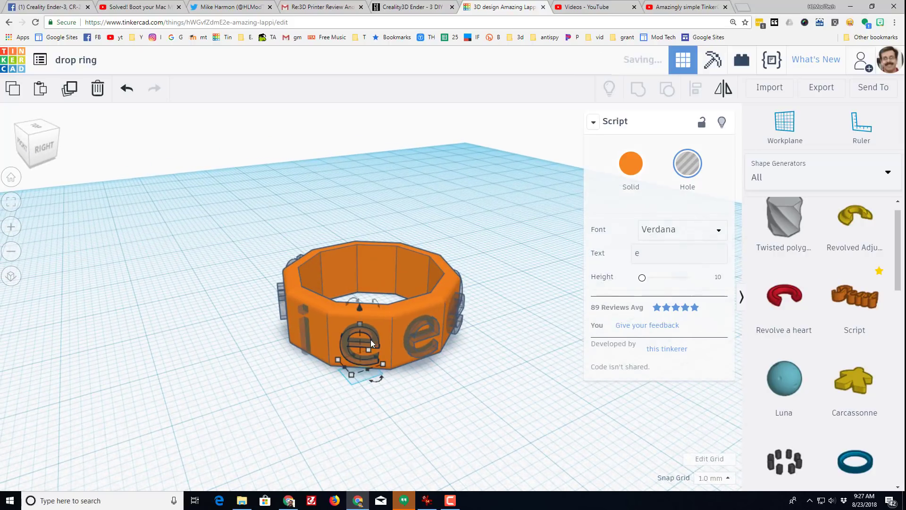
{"action": "left_click", "coordinate": [592, 258]}
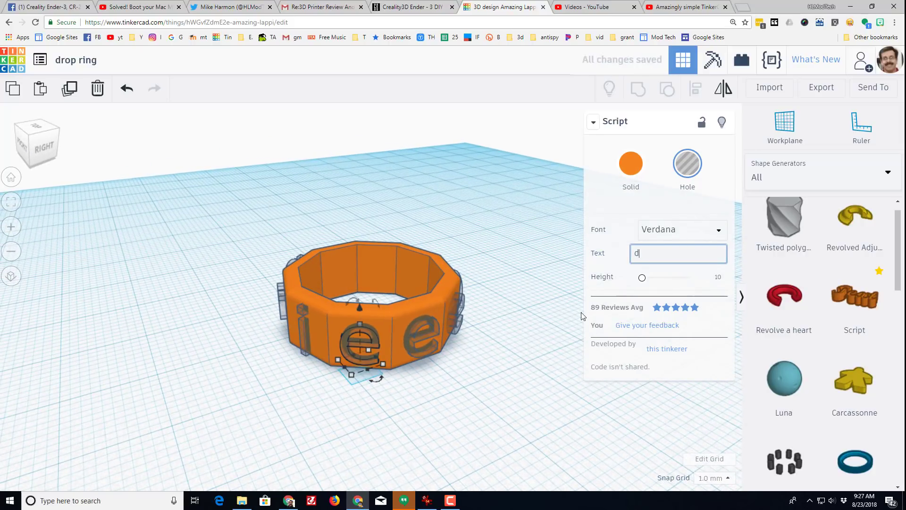
{"action": "type", "text": "d"}
Step: Orbit to a front view showing the letters and select the ring
{"action": "right_click_drag", "start_coordinate": [521, 360], "coordinate": [286, 315]}
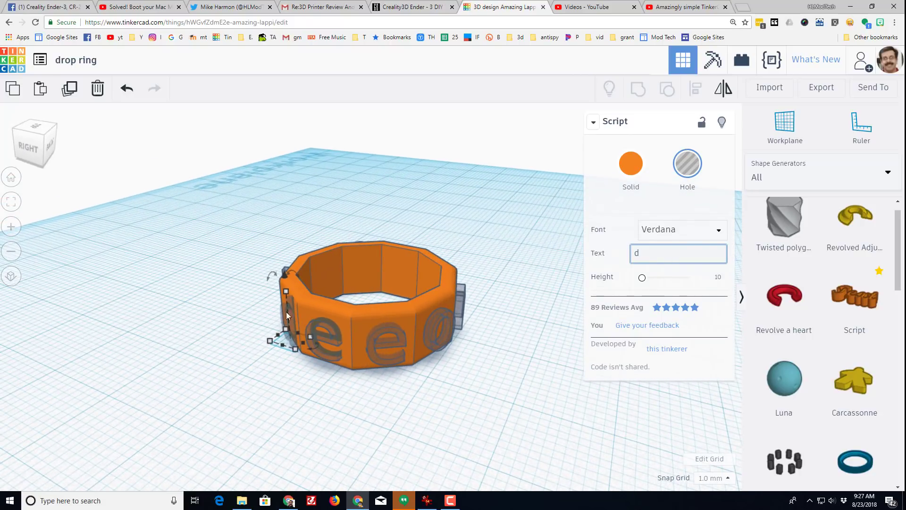
{"action": "right_click_drag", "start_coordinate": [368, 414], "coordinate": [429, 326]}
{"action": "left_click", "coordinate": [428, 326]}
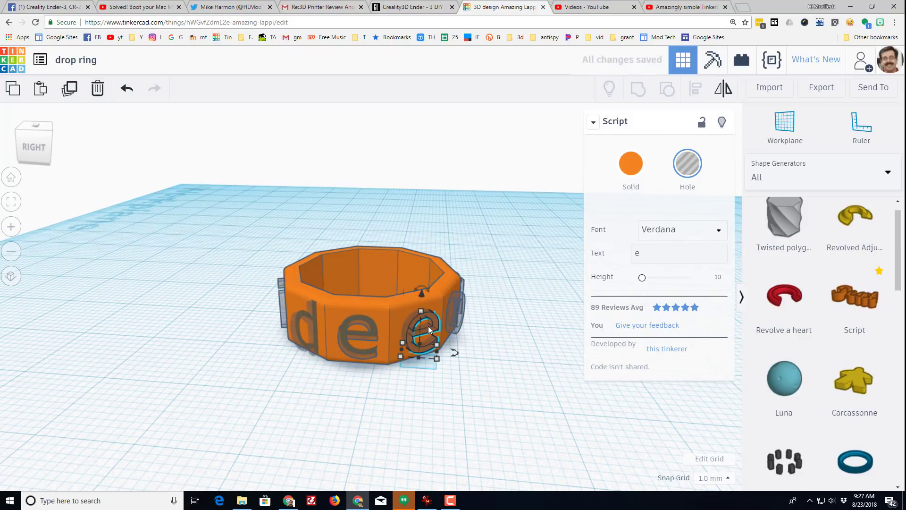
{"action": "left_click", "coordinate": [347, 363]}
{"action": "right_click_drag", "start_coordinate": [348, 363], "coordinate": [402, 322]}
{"action": "left_click", "coordinate": [403, 320]}
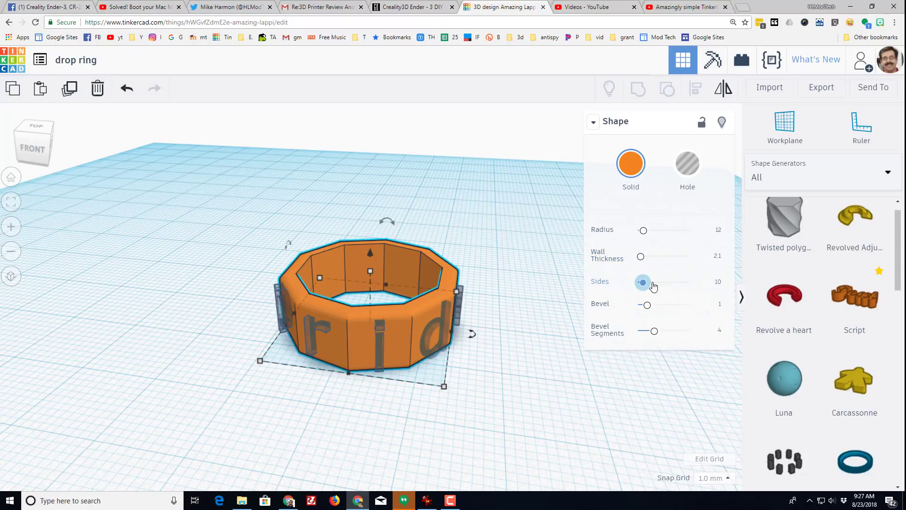
Step: Round the ring to 64 sides and group it with all the letter holes
{"action": "left_click_drag", "start_coordinate": [642, 283], "coordinate": [688, 282]}
{"action": "right_click_drag", "start_coordinate": [463, 325], "coordinate": [609, 321]}
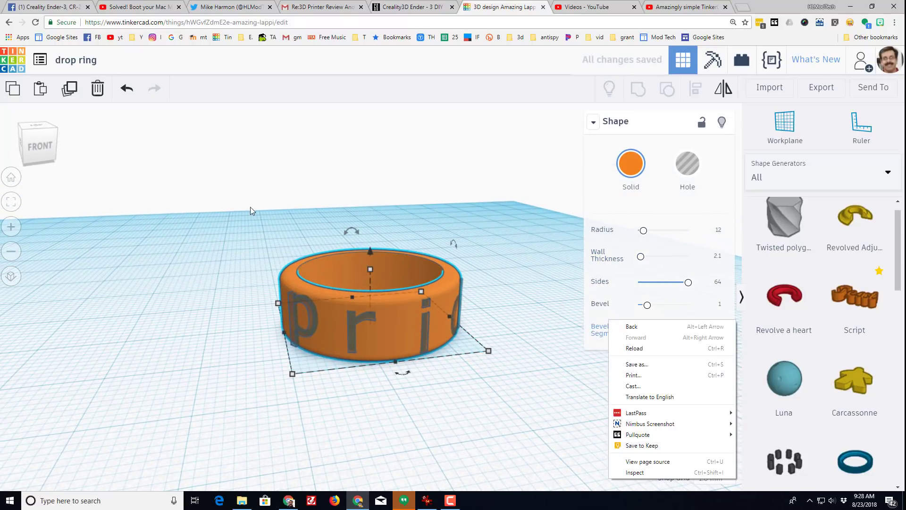
{"action": "left_click_drag", "start_coordinate": [250, 210], "coordinate": [493, 379]}
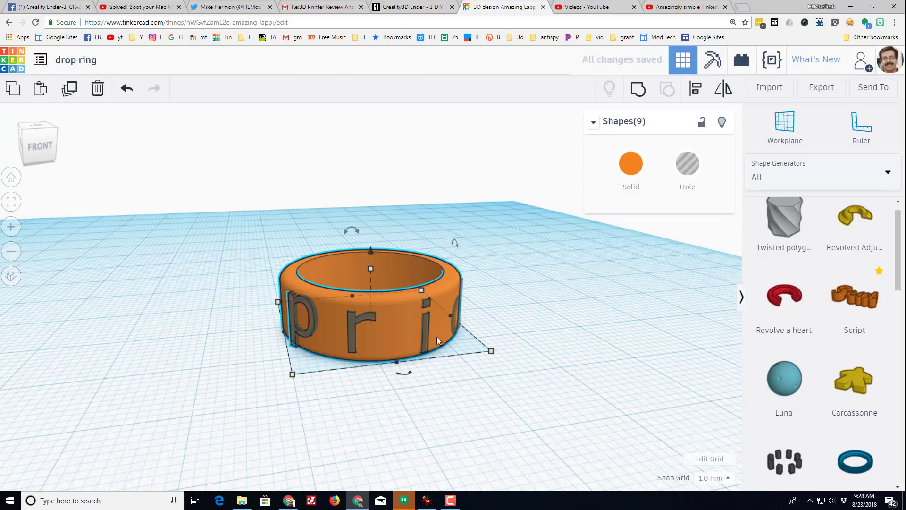
{"action": "left_click_drag", "start_coordinate": [252, 205], "coordinate": [507, 367]}
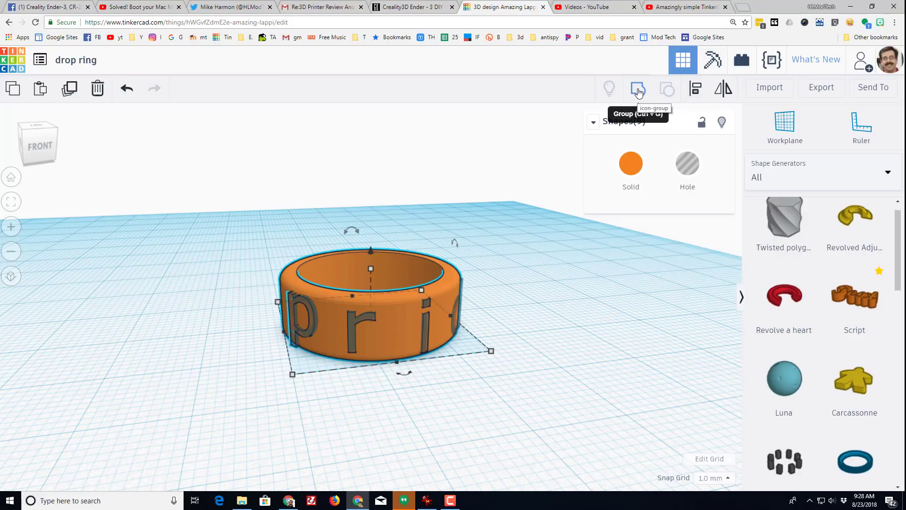
{"action": "key", "text": "ctrl+g"}
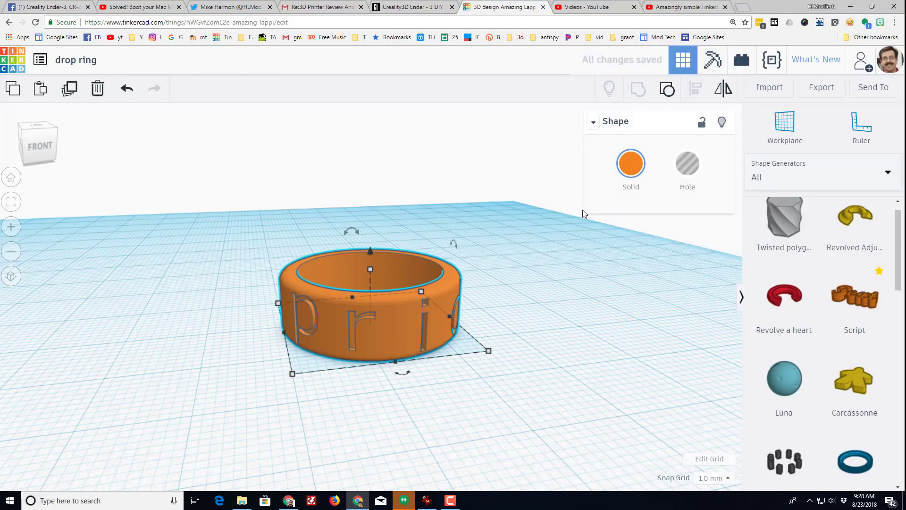
{"action": "right_click_drag", "start_coordinate": [468, 255], "coordinate": [391, 225]}
Step: Change the lettered ring's solid colour from orange to the dark blue preset
{"action": "left_click", "coordinate": [630, 163]}
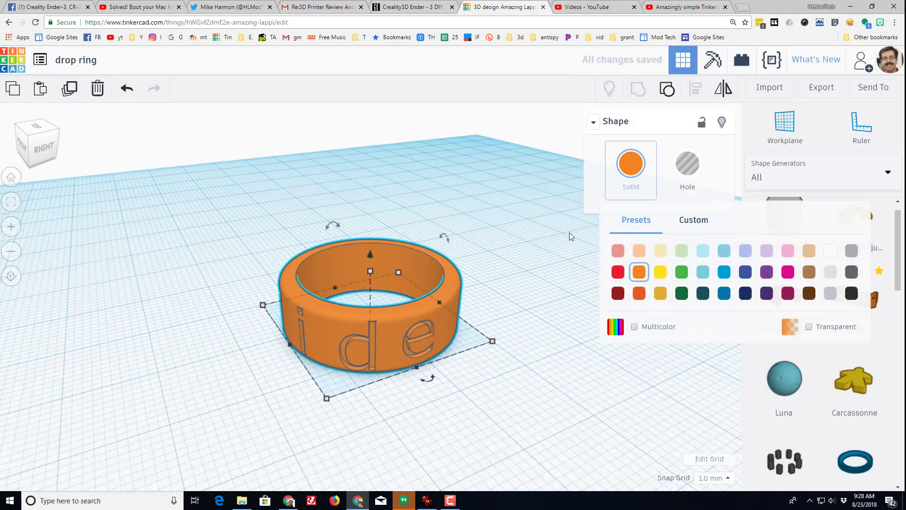
{"action": "left_click", "coordinate": [724, 294]}
{"action": "right_click_drag", "start_coordinate": [559, 343], "coordinate": [268, 268]}
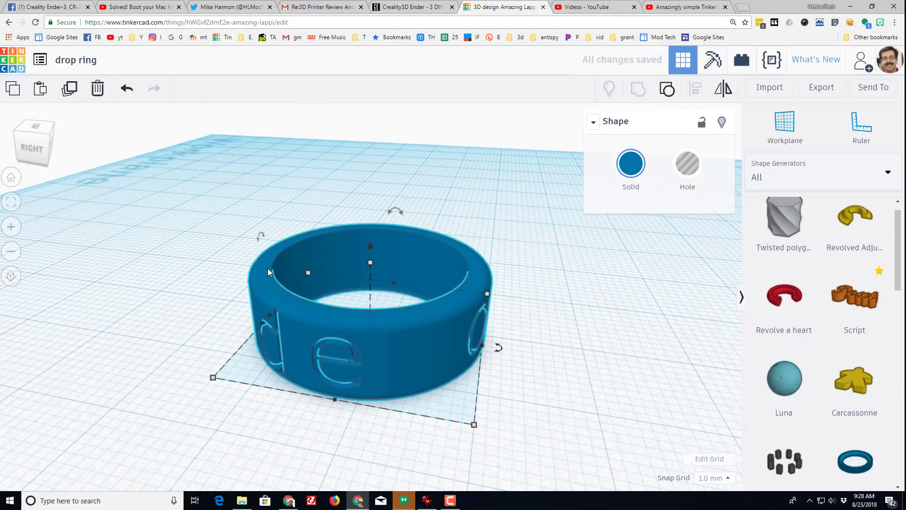
{"action": "right_click_drag", "start_coordinate": [537, 298], "coordinate": [236, 361]}
{"action": "right_click_drag", "start_coordinate": [579, 369], "coordinate": [371, 267]}
{"action": "right_click_drag", "start_coordinate": [449, 197], "coordinate": [330, 342]}
{"action": "right_click_drag", "start_coordinate": [227, 374], "coordinate": [415, 384]}
{"action": "right_click_drag", "start_coordinate": [280, 399], "coordinate": [355, 401]}
{"action": "right_click_drag", "start_coordinate": [275, 389], "coordinate": [342, 397]}
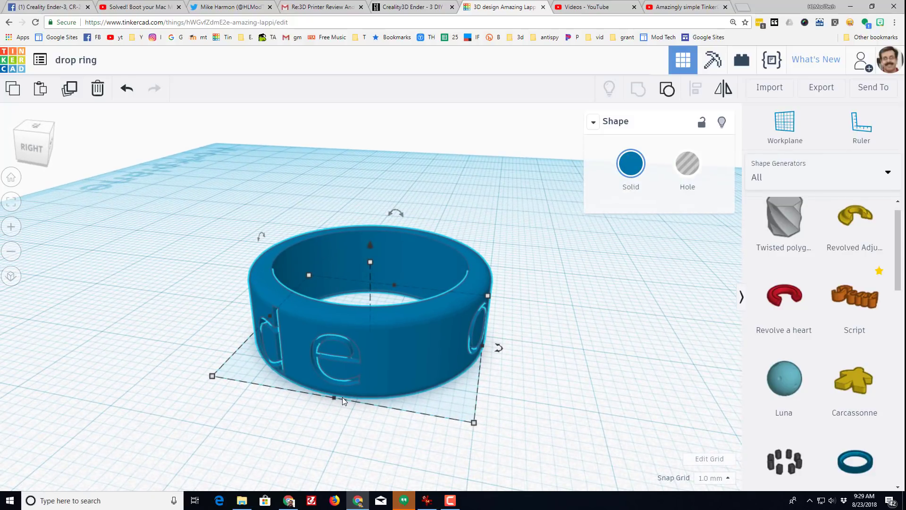